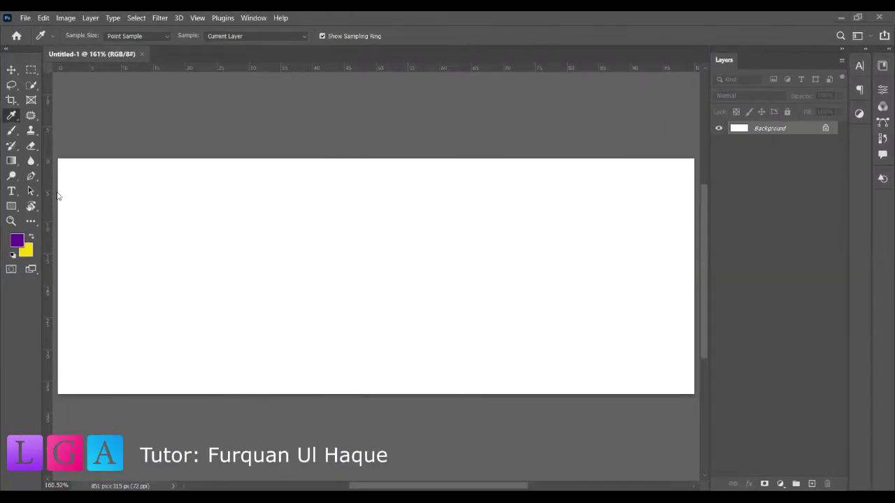
Correct the placeholder text to '851 X 315', enlarge it to 55 pt, then delete it.
type("851 X 311")
key("BackSpace")
type("5")
key("ctrl+a")
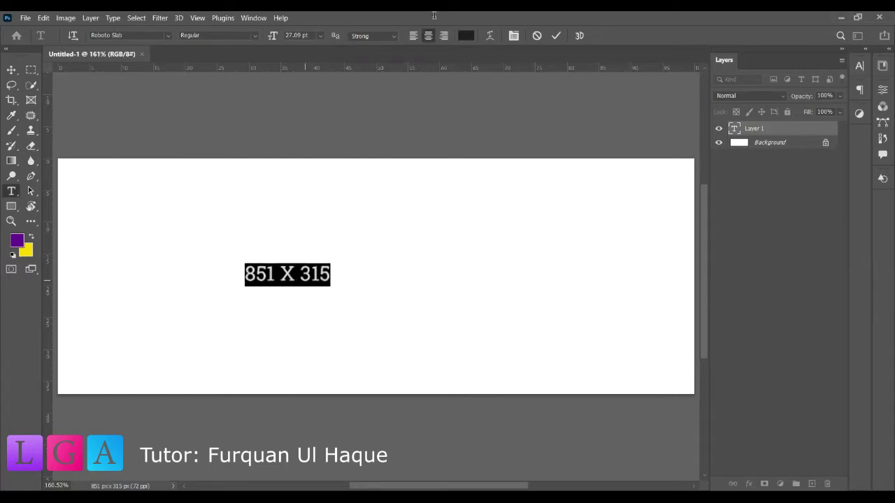
left_click_drag(279, 39, 426, 343)
key("ctrl+Return")
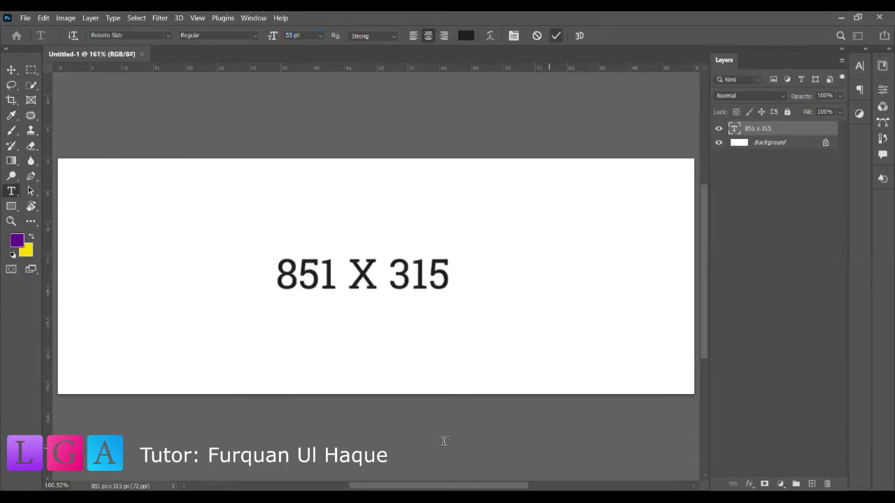
key("Delete")
Draw a rectangle across the banner's lower left with a rounded top-right corner.
right_click(11, 206)
left_click(67, 204)
scroll(302, 344, "down", 1)
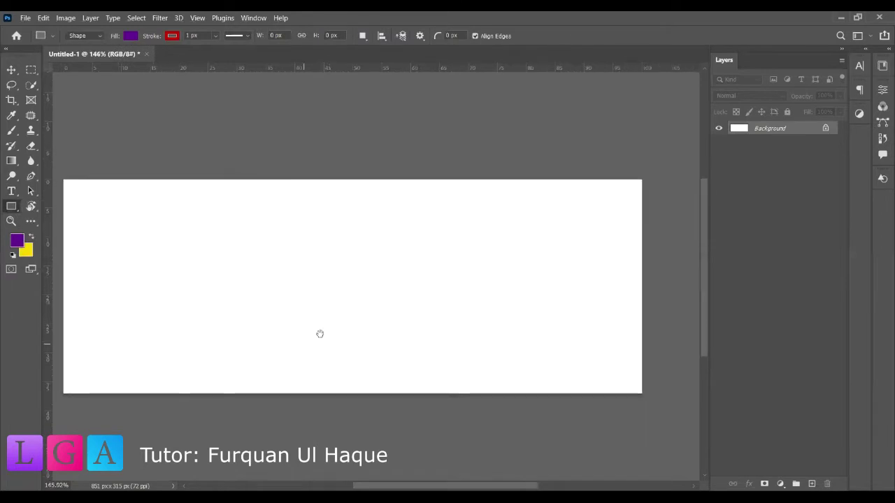
left_click_drag(340, 420, 68, 296)
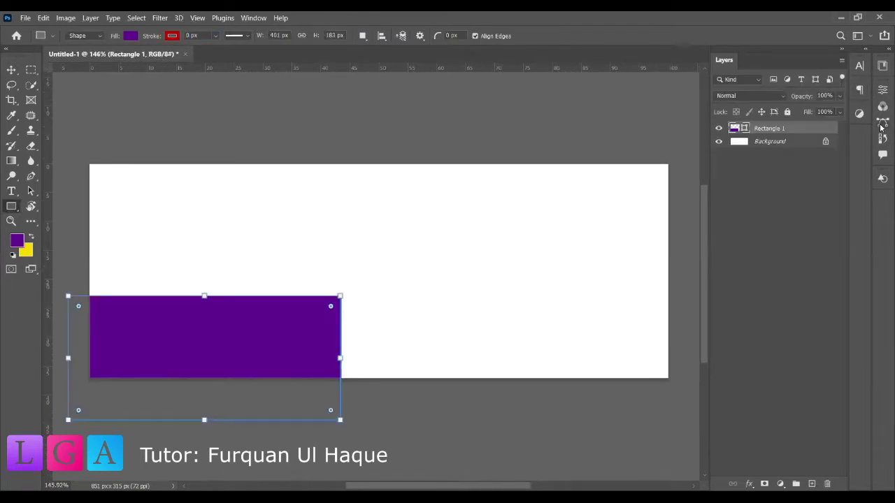
left_click(882, 124)
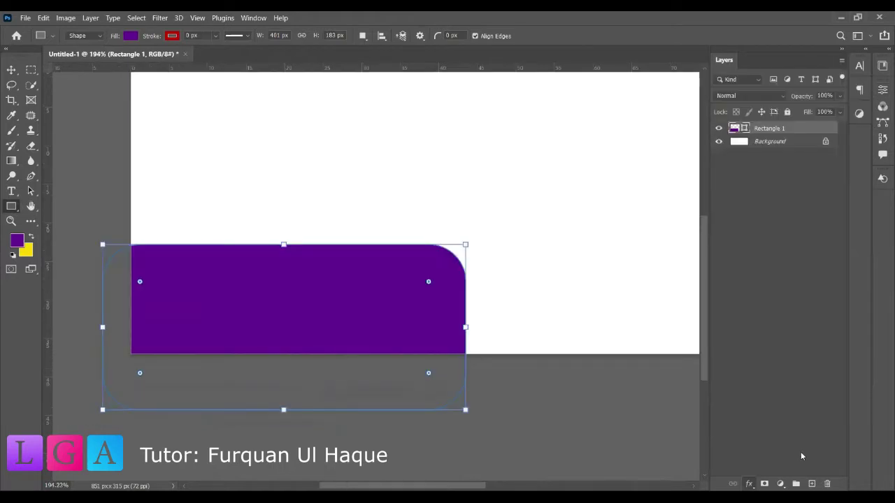
key("Escape")
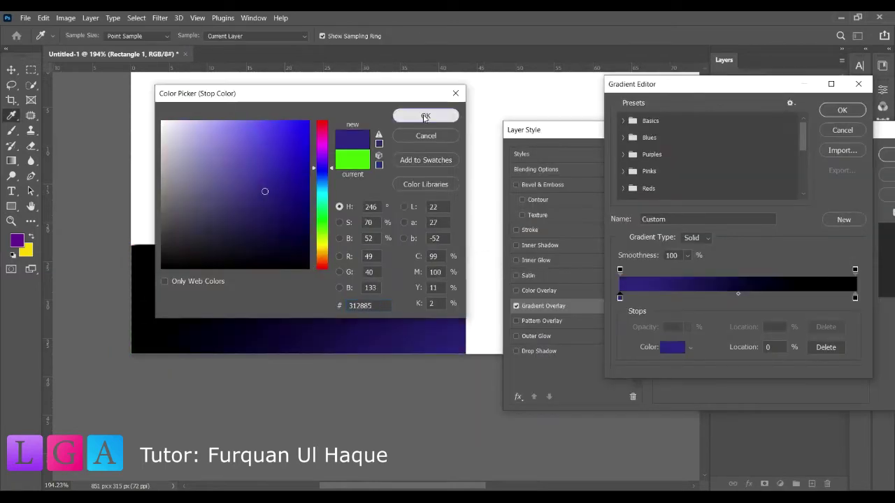
Set the rectangle's gradient overlay stops, using purple #5c0f9c for the second stop.
left_click(425, 116)
double_click(381, 308)
type("5c0f9c")
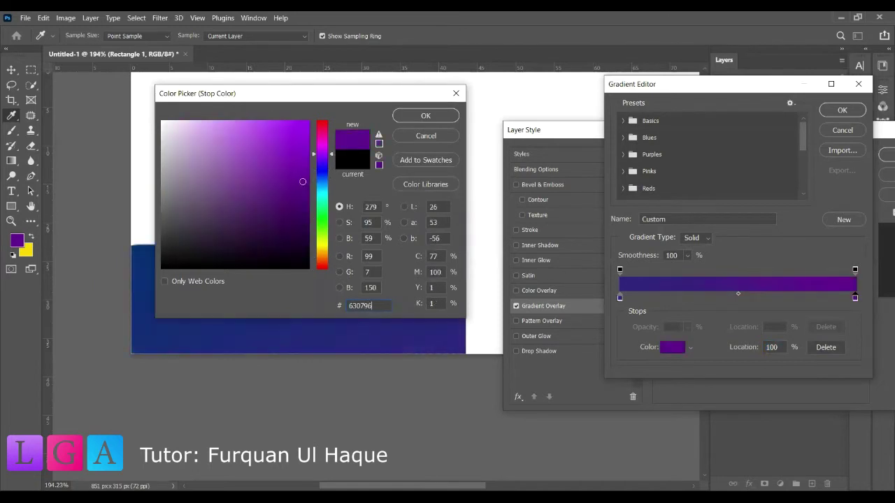
left_click(413, 121)
key("Return")
key("Return")
Rename the rectangle layer to 'BG Element'.
double_click(766, 127)
type("BG Element")
left_click(754, 263)
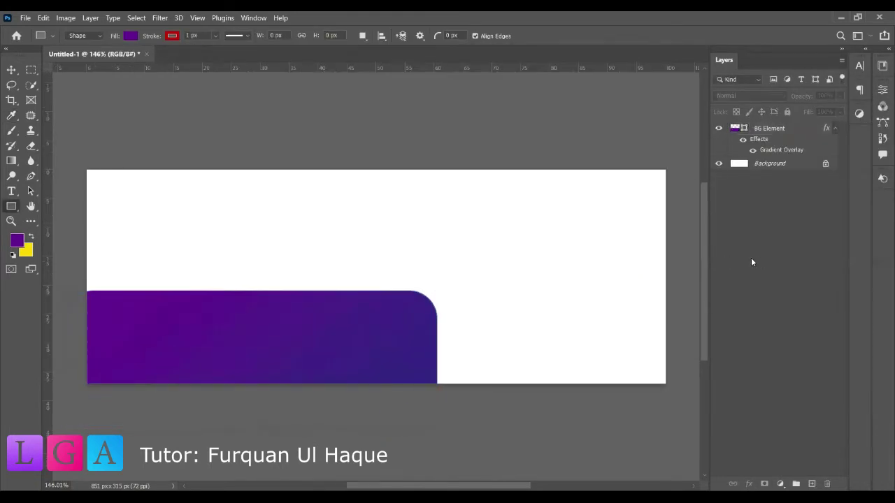
right_click(14, 210)
left_click(56, 217)
Draw a circle (Ellipse 1) at the banner's top edge.
left_click_drag(272, 125, 390, 244)
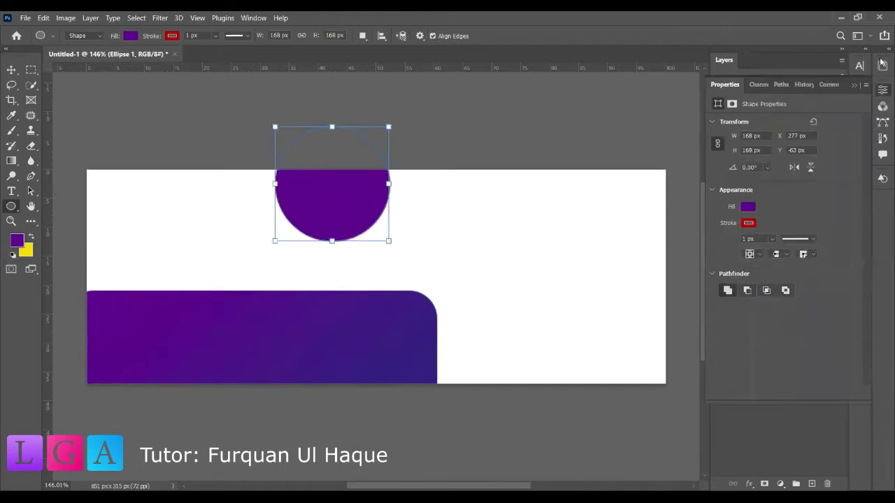
key("Escape")
scroll(186, 254, "up", 2)
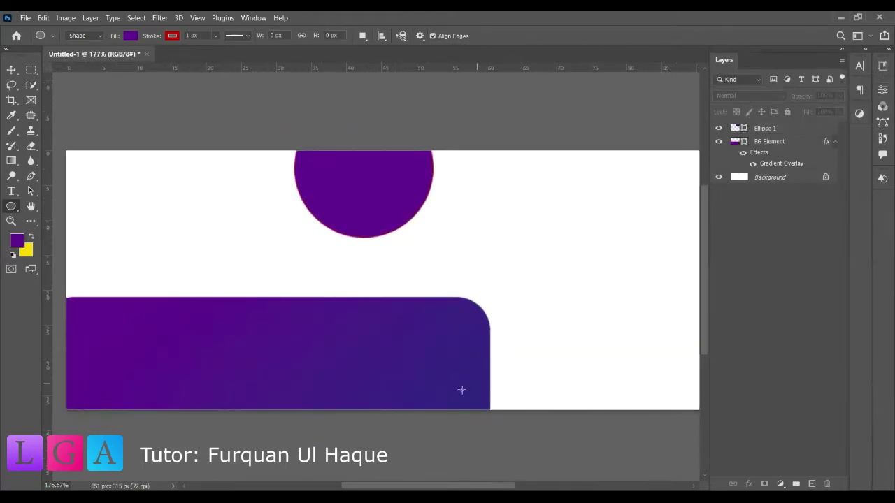
left_click(768, 144)
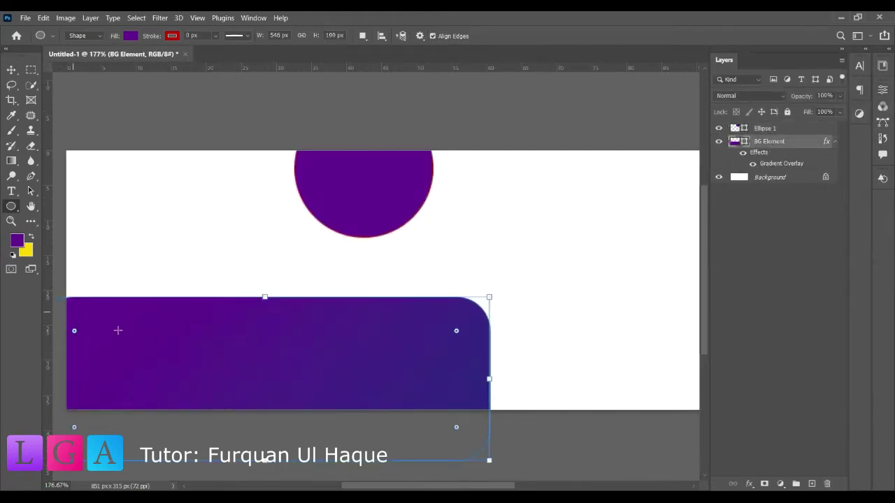
scroll(539, 182, "up", 5)
left_click(776, 127)
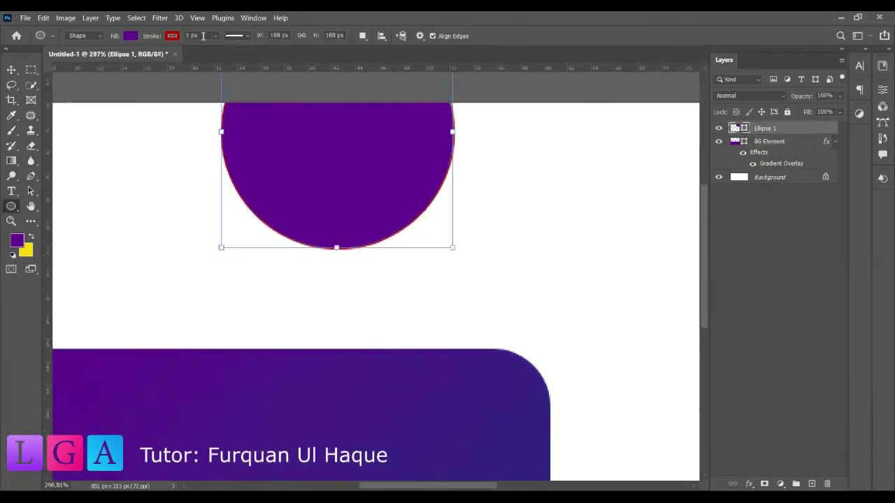
left_click(820, 199)
scroll(479, 159, "down", 1)
scroll(479, 159, "down", 2)
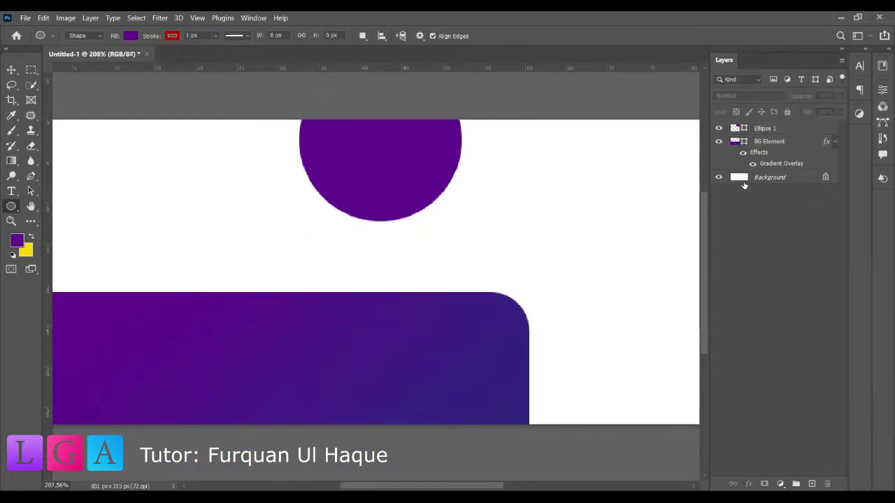
Copy BG Element's layer style and paste it onto Ellipse 1.
right_click(765, 144)
left_click(638, 282)
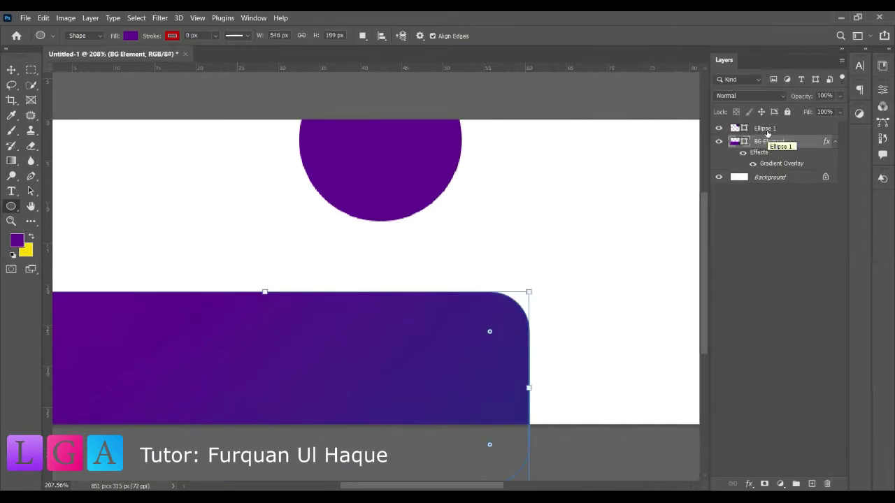
right_click(767, 133)
left_click(638, 291)
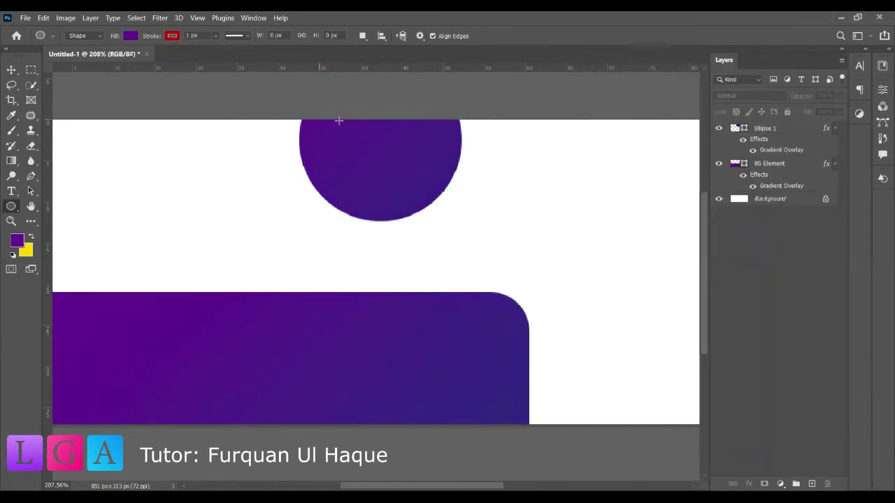
Set the circle's gradient overlay angle to -45 degrees.
double_click(781, 150)
left_click_drag(434, 114, 551, 278)
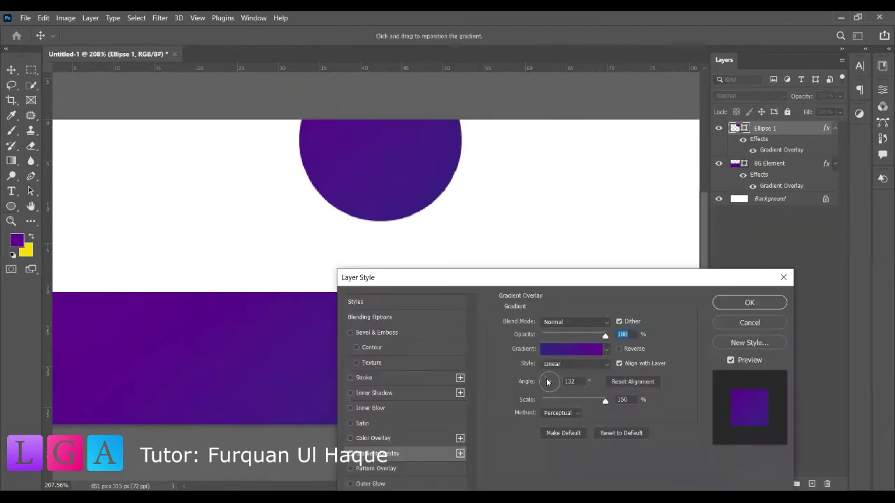
left_click(508, 381)
left_click(750, 303)
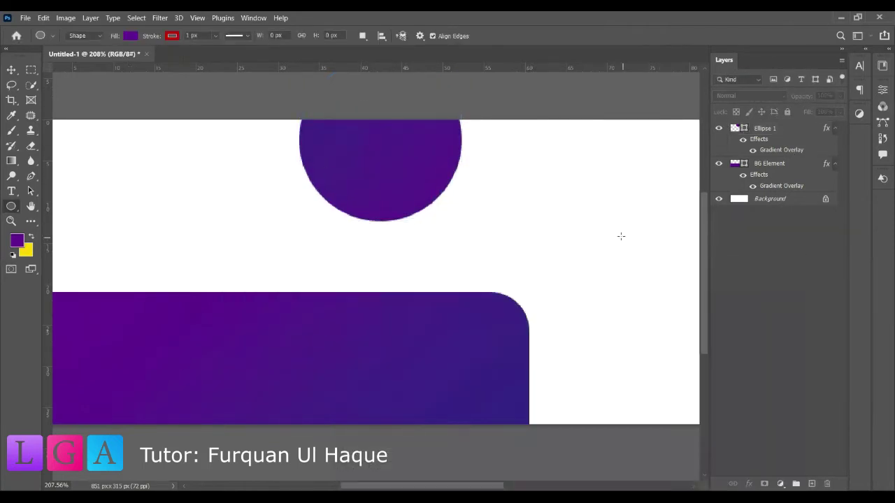
scroll(674, 137, "down", 3)
left_click(8, 208)
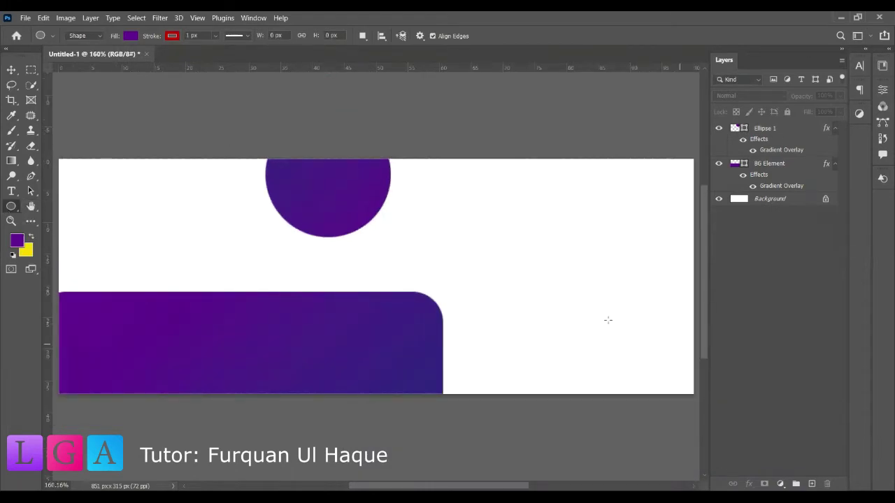
Duplicate the circle and enlarge the copy at the banner's bottom-right.
key("ctrl+j")
key("v")
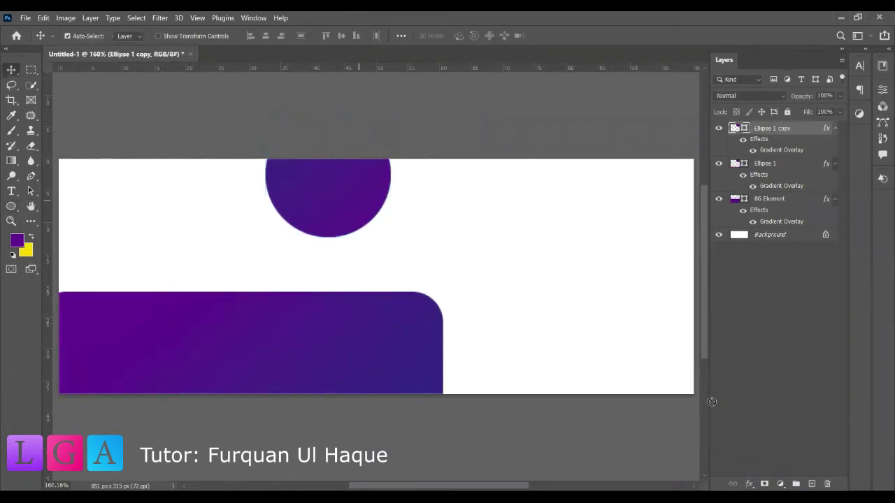
left_click_drag(328, 202, 635, 355)
key("ctrl+t")
key("Return")
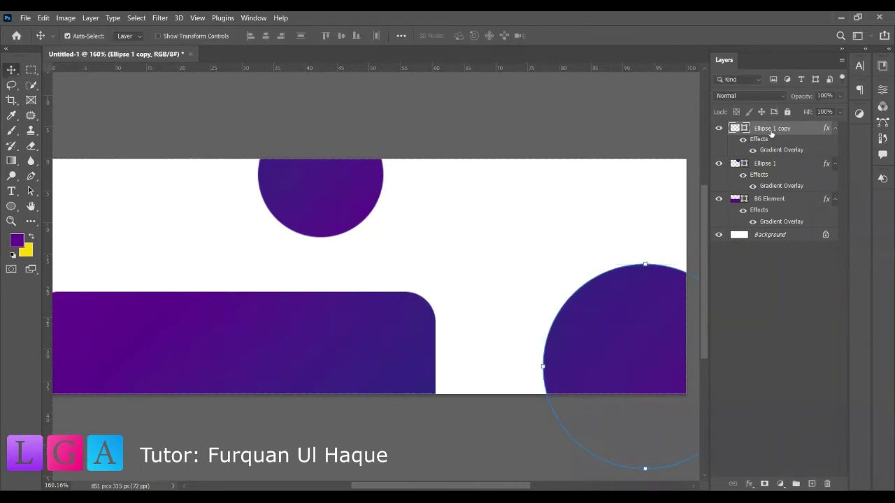
Duplicate the large circle with a white fill and shrink it to form a ring.
key("ctrl+j")
double_click(734, 128)
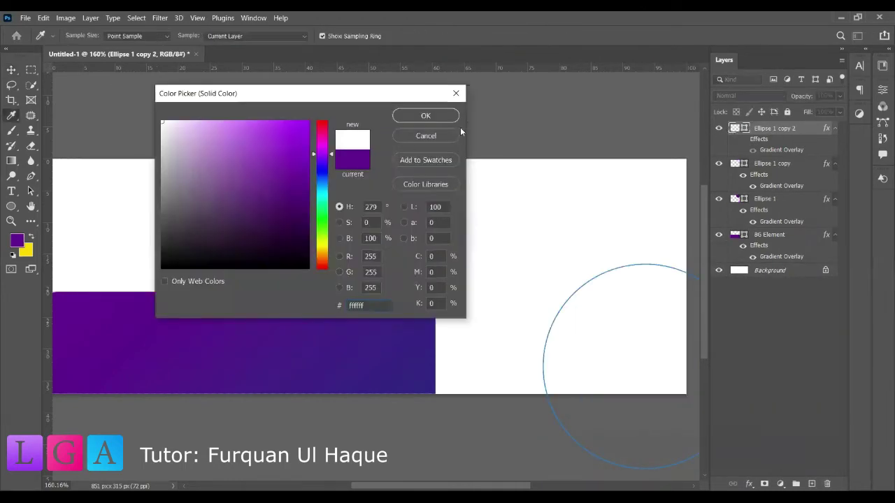
left_click(410, 114)
key("ctrl+t")
left_click(568, 35)
Group the two ring circles and name the group 'Stroke'.
left_click(772, 163)
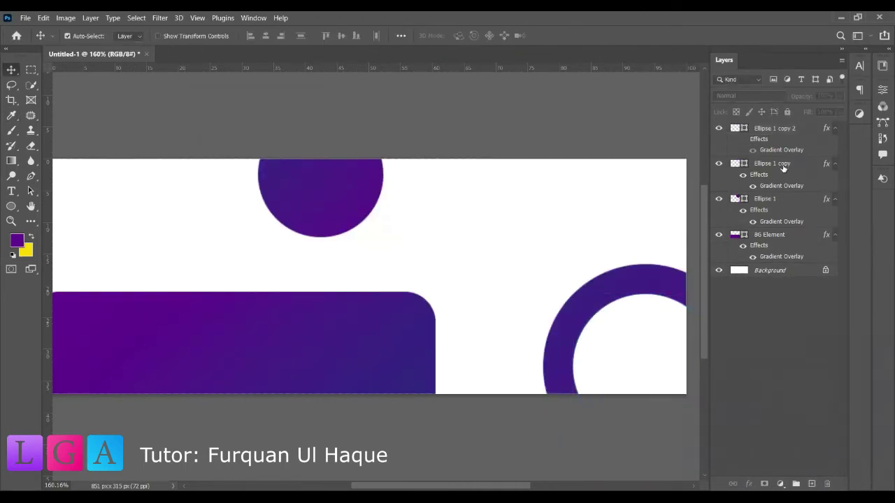
left_click(775, 128, "shift")
key("ctrl+g")
double_click(755, 128)
type("Shroke")
key("Return")
Collapse the Stroke group, then group Stroke, Ellipse 1 and BG Element together.
left_click(731, 130)
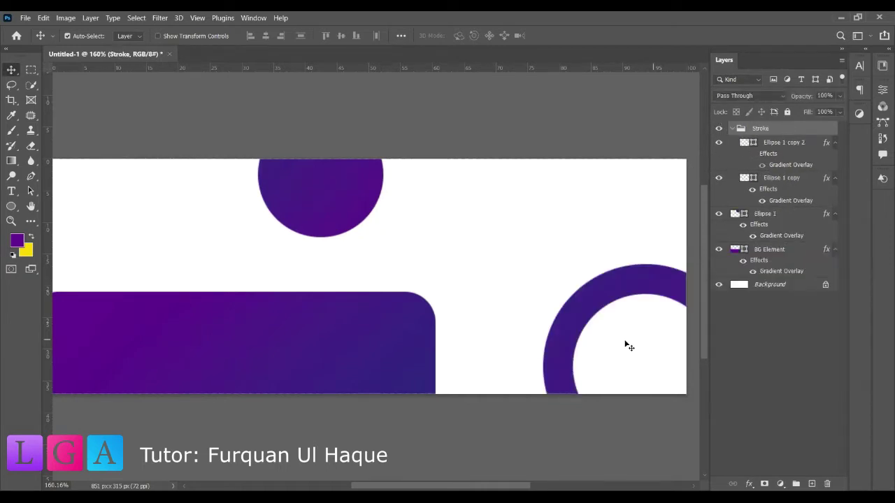
left_click(731, 128)
left_click(731, 128)
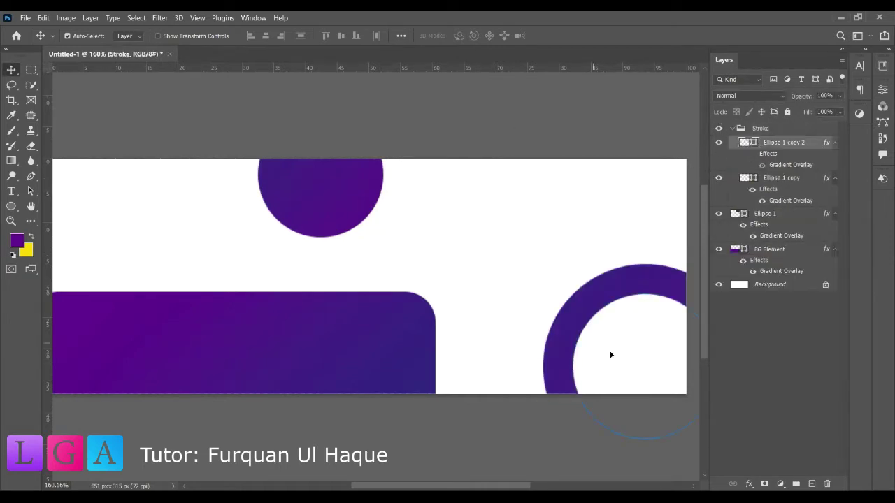
left_click(833, 143)
left_click(834, 155)
left_click(732, 129)
left_click(834, 142)
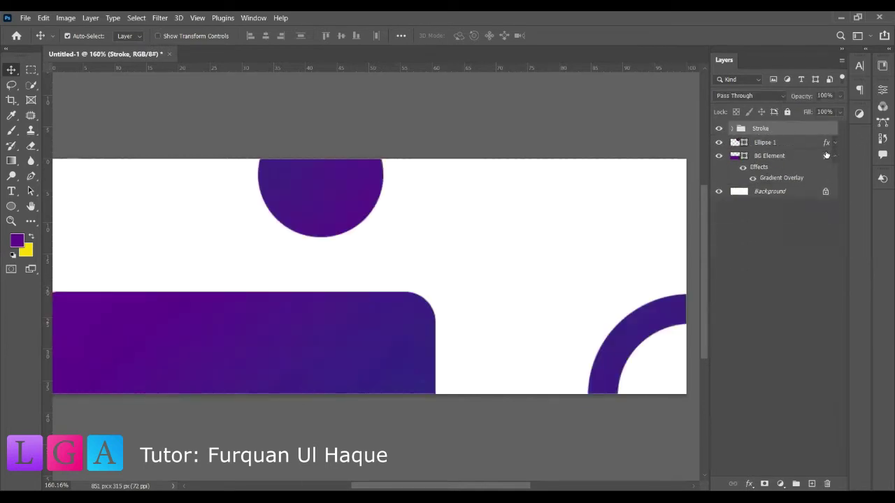
left_click(770, 157, "shift")
key("ctrl+g")
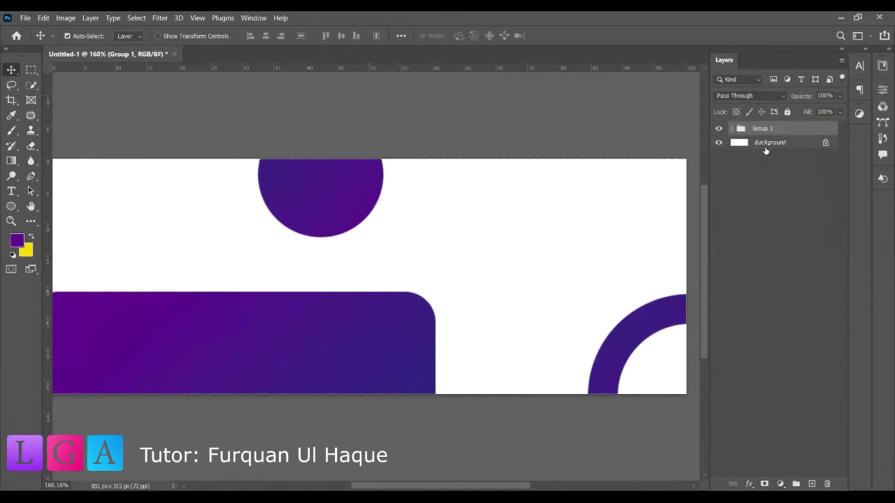
Add a purple gradient overlay to the shapes group, hiding the white background to check it.
left_click(781, 484)
left_click(749, 484)
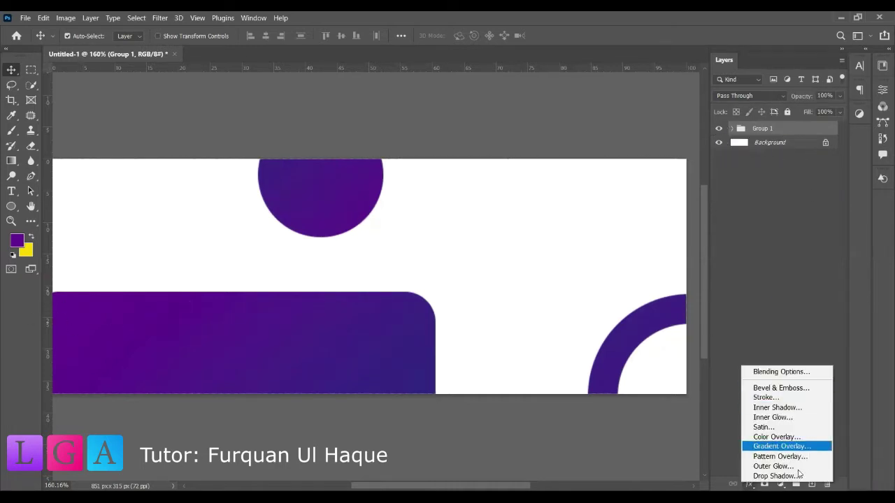
left_click(770, 447)
left_click_drag(490, 205, 691, 20)
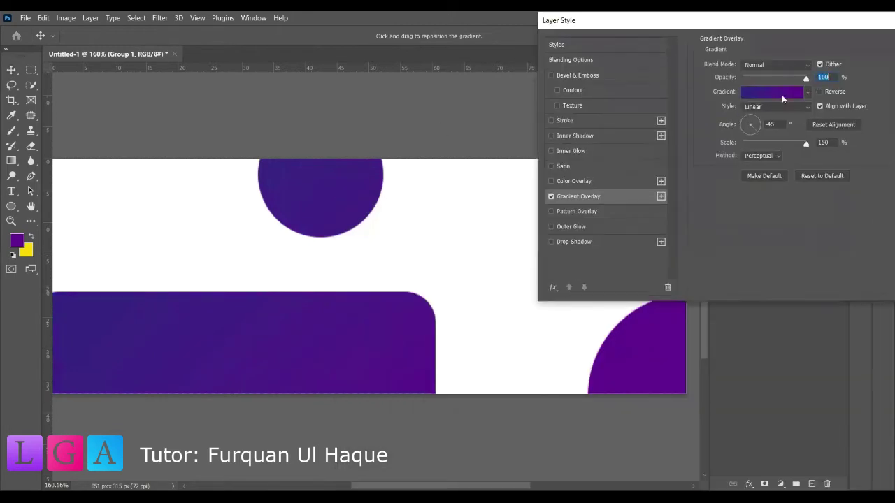
left_click(776, 91)
left_click(672, 347)
key("Return")
key("Return")
key("Return")
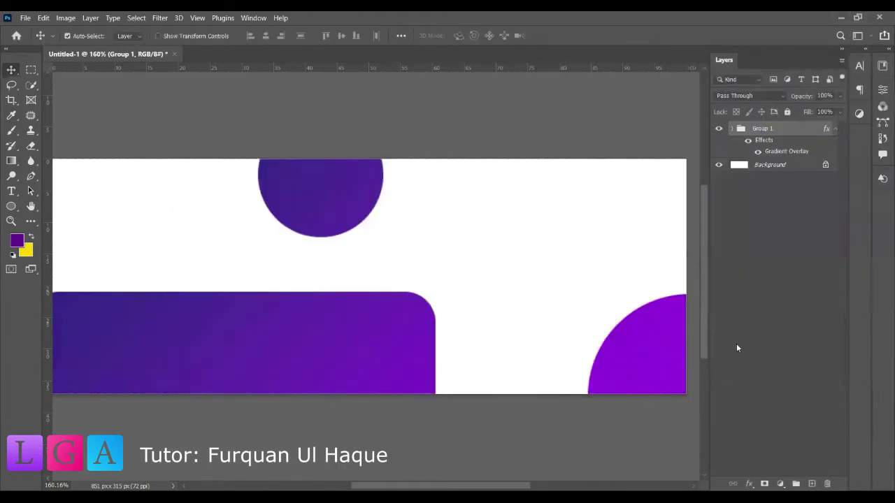
left_click(719, 166)
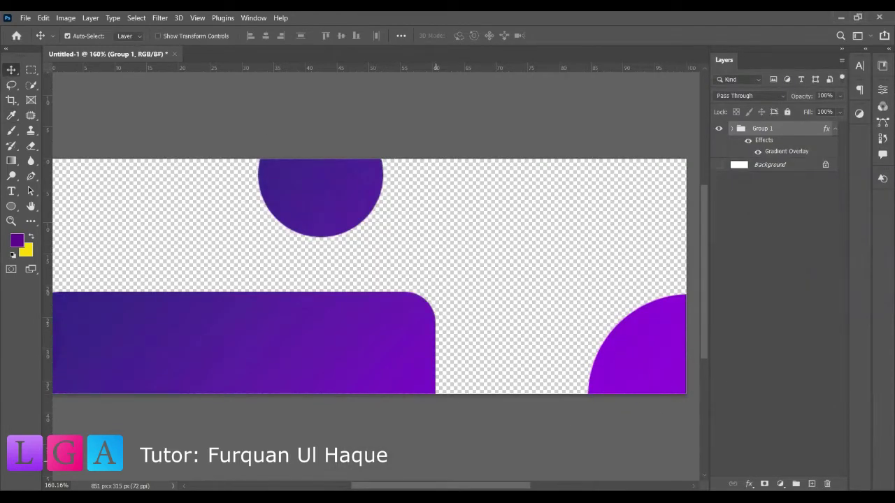
left_click(750, 139)
left_click(733, 128)
left_click(742, 165)
Give Ellipse 1 copy 2 and Ellipse 1 copy -45° gradients, then show the background again.
double_click(827, 179)
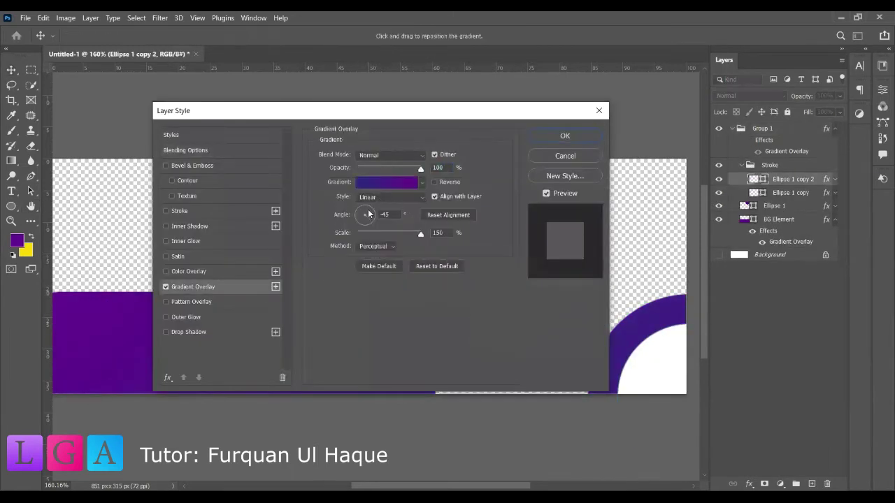
left_click(563, 135)
double_click(827, 193)
left_click(386, 182)
key("Return")
key("Return")
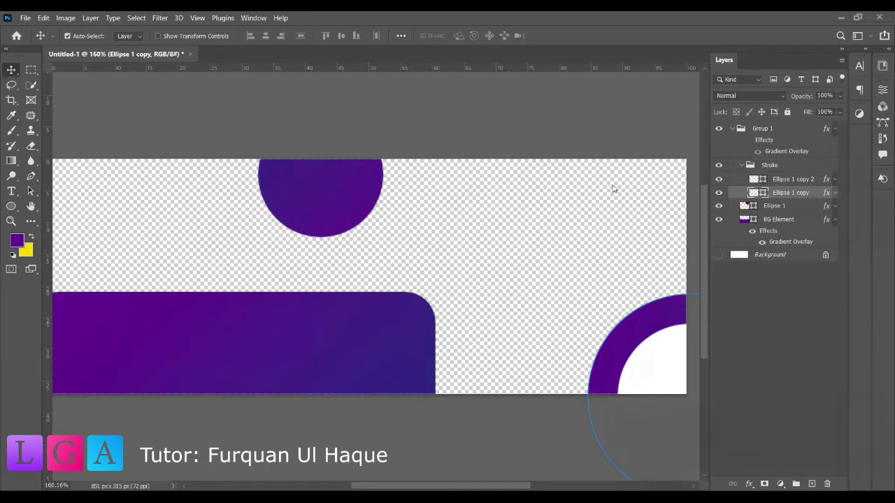
left_click(719, 255)
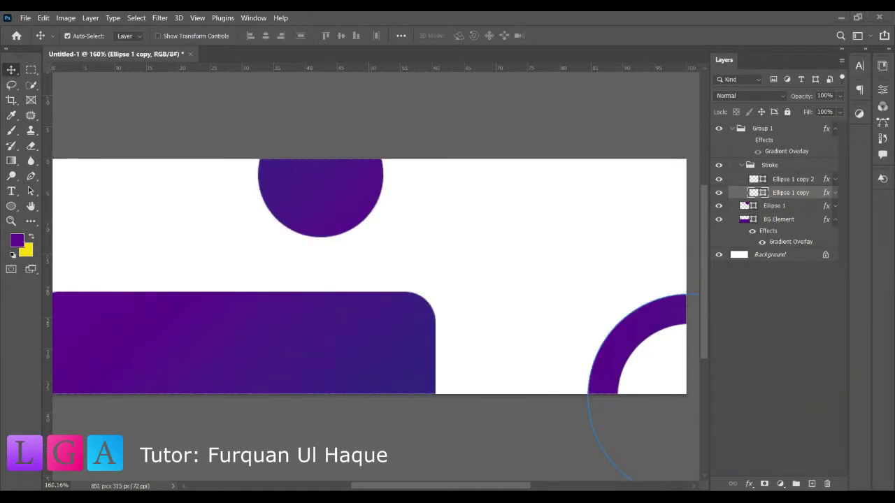
left_click(11, 191)
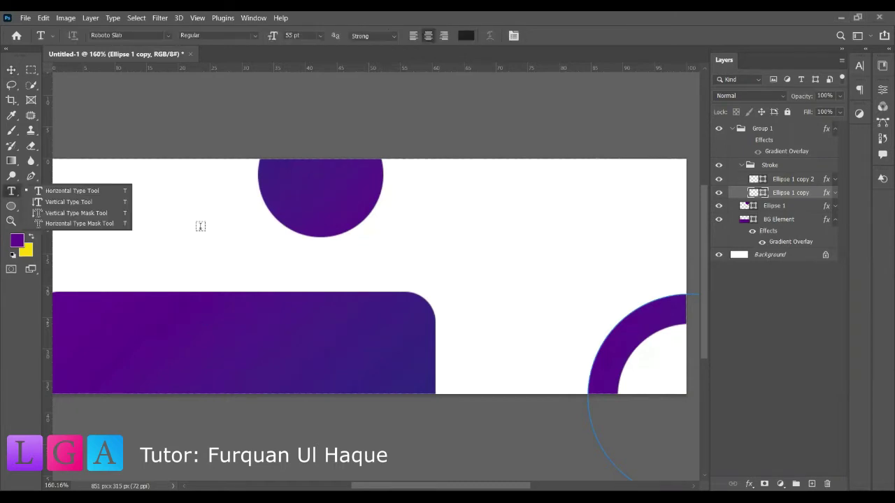
Type the heading 'THE FUTURE' at 35 pt on the banner's right.
left_click(416, 229)
type("THE FUTURE")
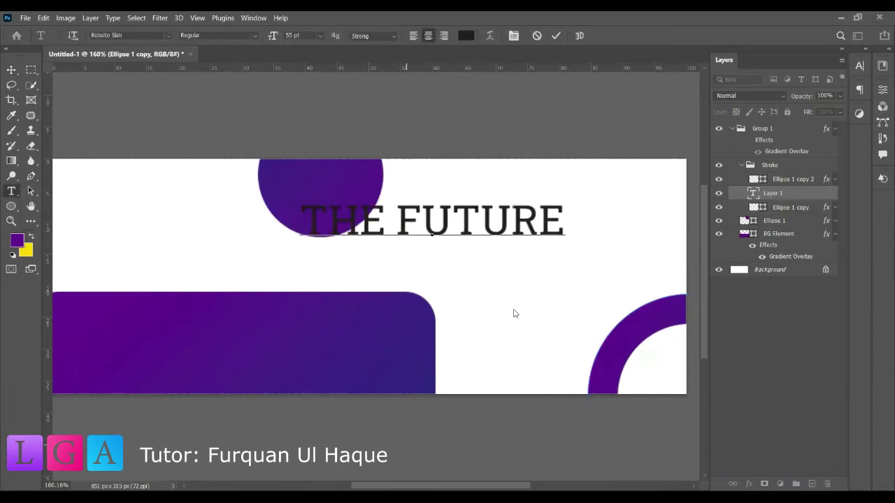
key("ctrl+a")
left_click_drag(274, 35, 259, 39)
left_click(552, 268)
Add a purple 21 pt subtitle 'THE NEW TECHNOLOGY' with All Caps turned off.
left_click(463, 258)
type("THE NEW TECHNOLOGY")
key("ctrl+a")
left_click(466, 35)
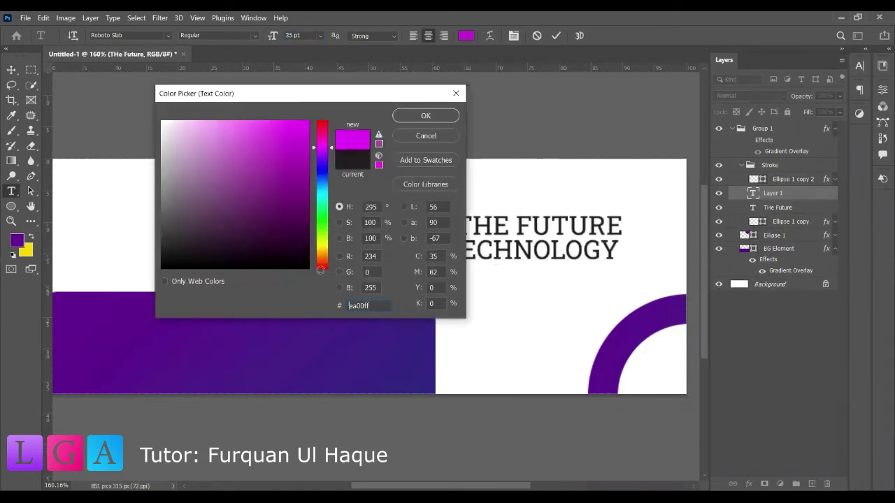
left_click(422, 113)
left_click_drag(272, 36, 261, 36)
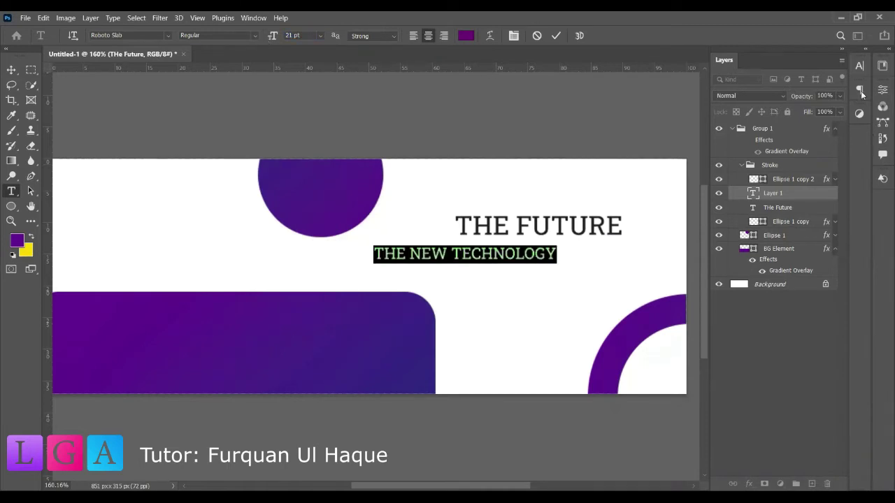
left_click(859, 65)
left_click(763, 145)
Lowercase the 'n' to read 'The new technology' and align the subtitle under THE FUTURE.
left_click(465, 254)
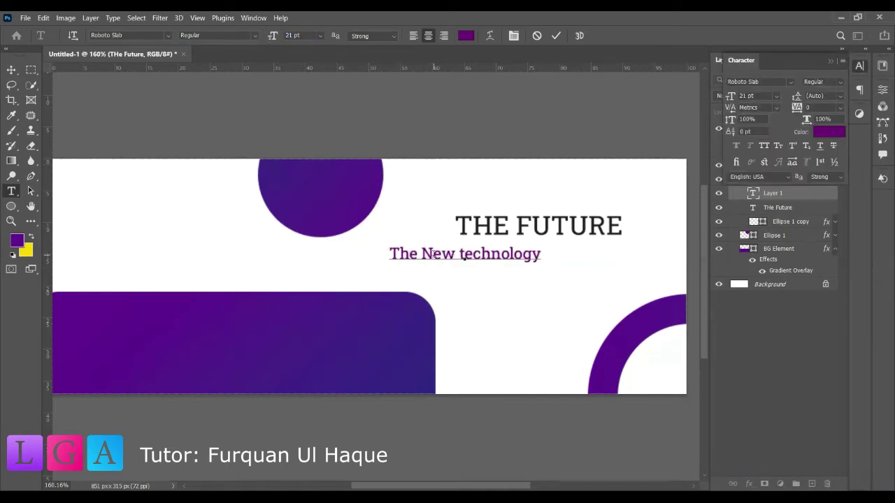
key("BackSpace")
type("n")
key("ctrl+Return")
left_click(723, 61)
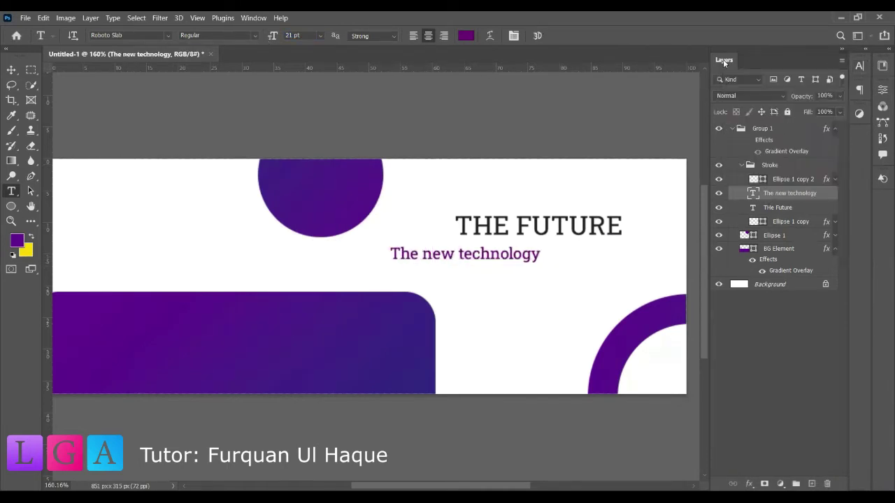
left_click_drag(48, 121, 46, 123)
key("v")
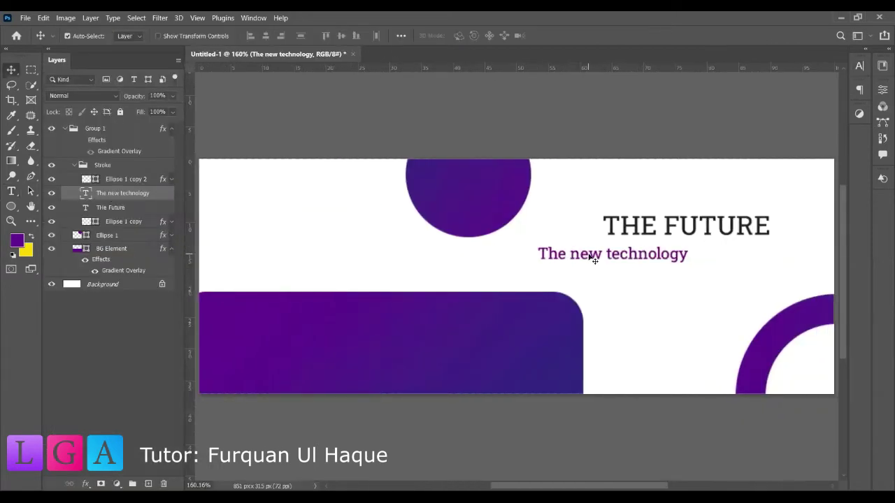
left_click_drag(657, 254, 723, 253)
Add a left-aligned 14 pt Lorem Ipsum paragraph box below the subtitle.
key("t")
left_click_drag(604, 276, 786, 329)
left_click(860, 66)
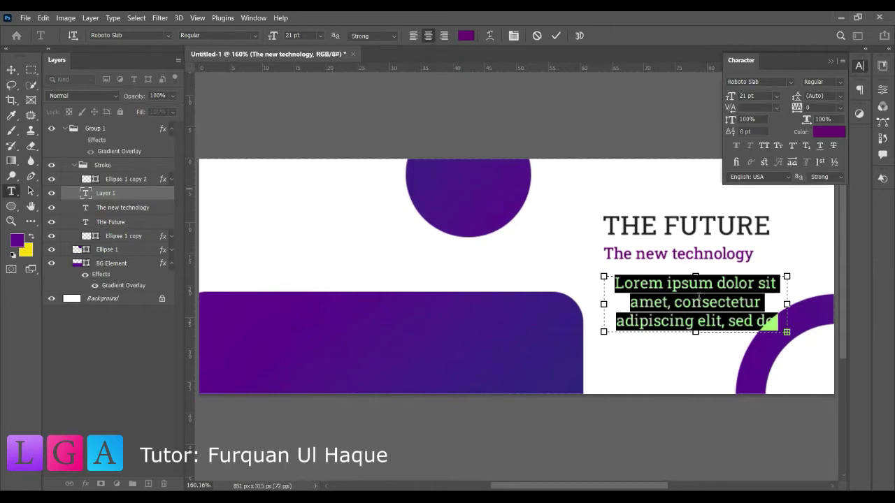
left_click_drag(730, 96, 723, 98)
left_click(413, 35)
Colour the paragraph grey #8c8c8c and commit it.
left_click(466, 35)
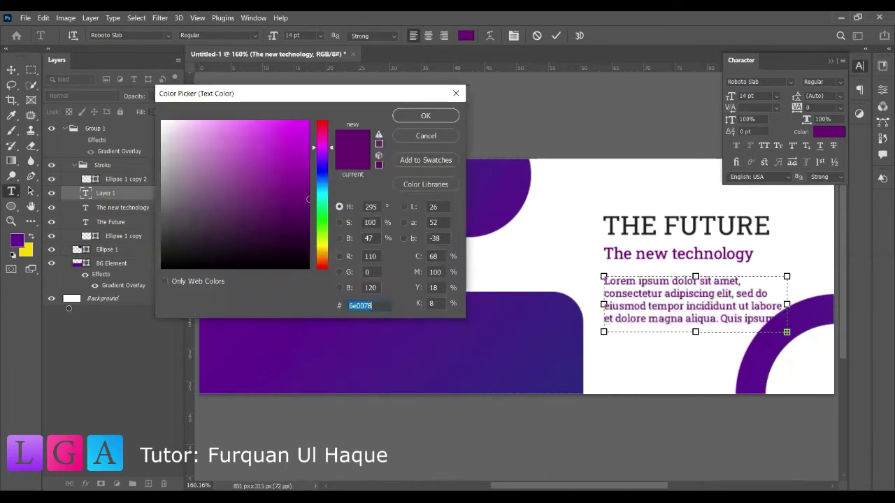
left_click(425, 115)
left_click(465, 35)
type("8c8c8c")
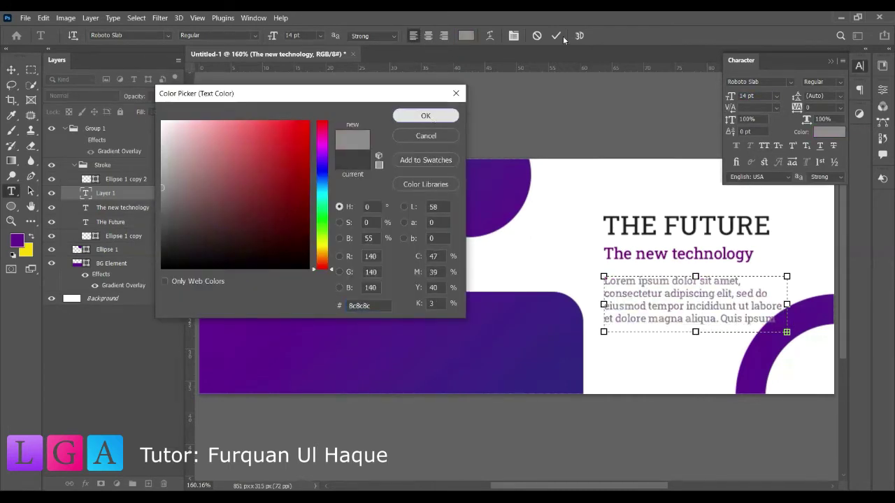
key("Return")
left_click(557, 35)
left_click(119, 130)
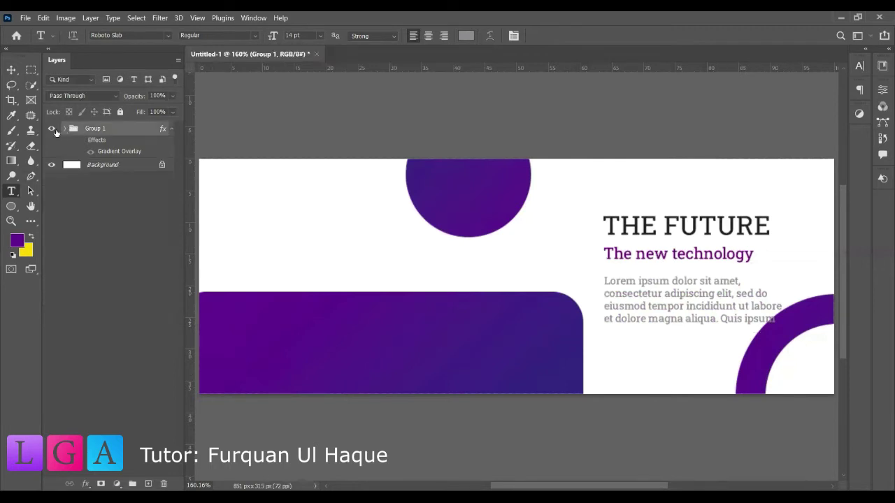
left_click(123, 222)
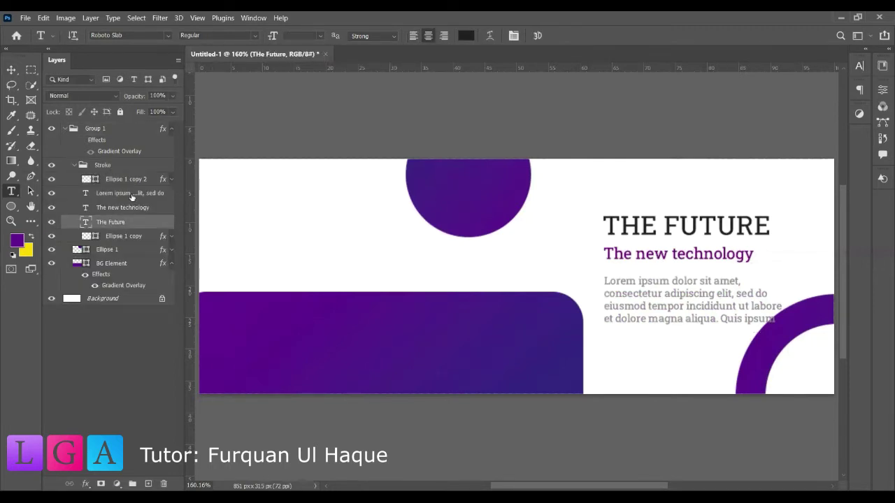
Move the three text layers above the shapes group and rename it 'BG Elements'.
left_click(84, 195, "shift")
left_click_drag(110, 130, 109, 126)
left_click(64, 171)
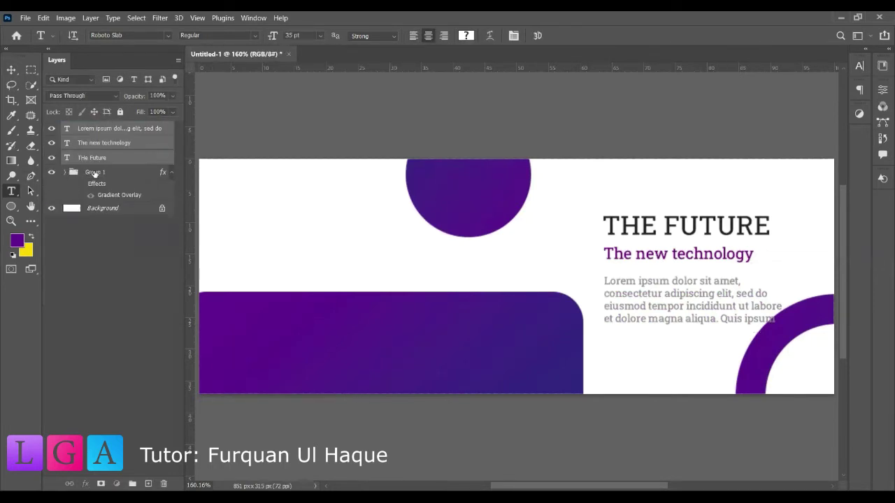
double_click(91, 172)
type("BG E")
key("Return")
left_click(64, 171)
Group the three text layers into a group named 'Text'.
key("v")
left_click(103, 187)
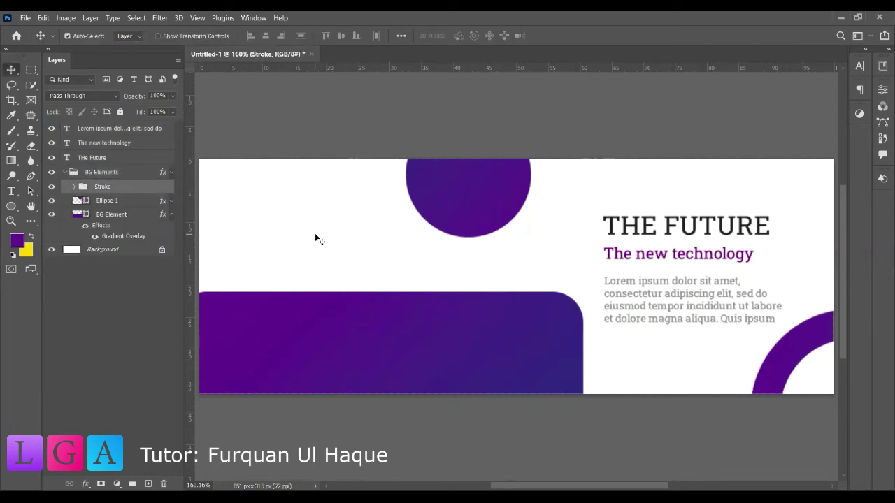
left_click(103, 160, "shift")
key("ctrl+g")
double_click(89, 128)
type("Text")
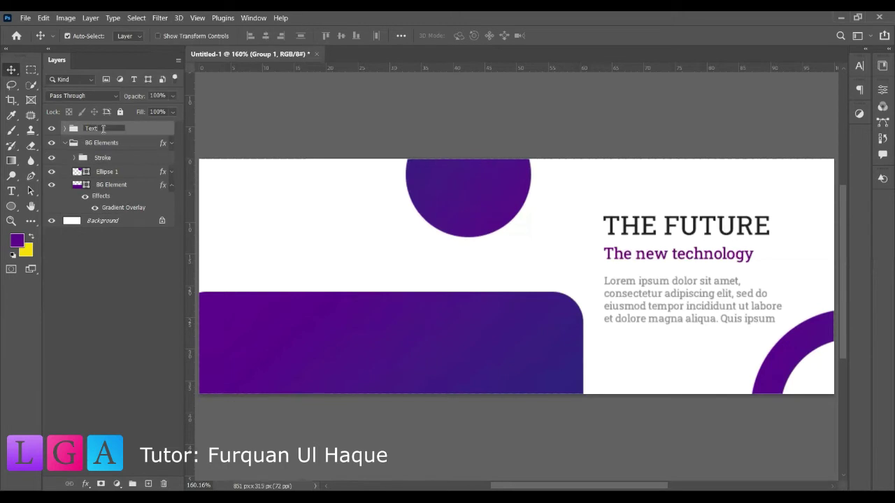
key("Return")
left_click(64, 143)
Nudge the text block slightly upward.
key("t")
key("v")
key("Up")
key("Up")
key("Up")
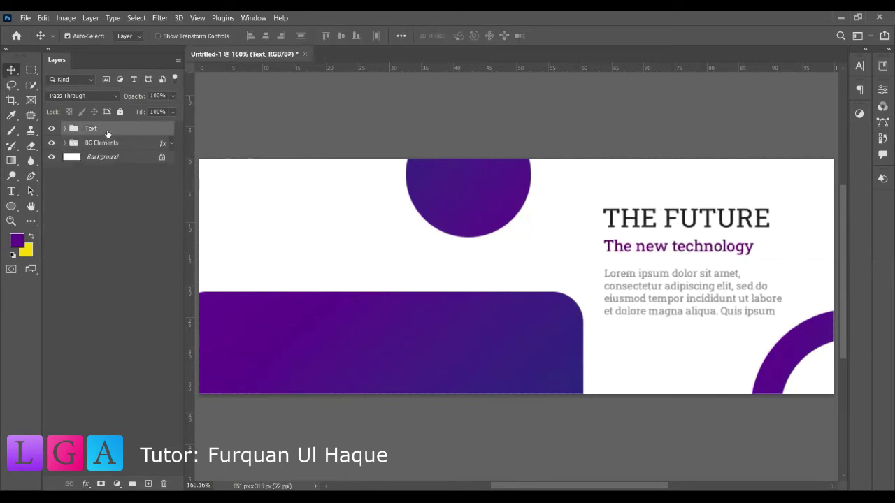
right_click(11, 206)
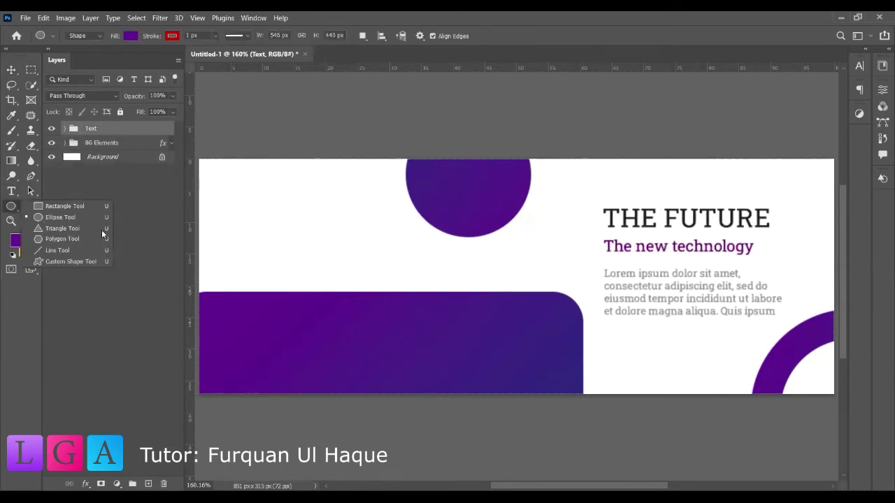
Draw a purple circle over the left bar.
left_click(55, 214)
left_click_drag(238, 251, 317, 330)
left_click(130, 35)
left_click(874, 163)
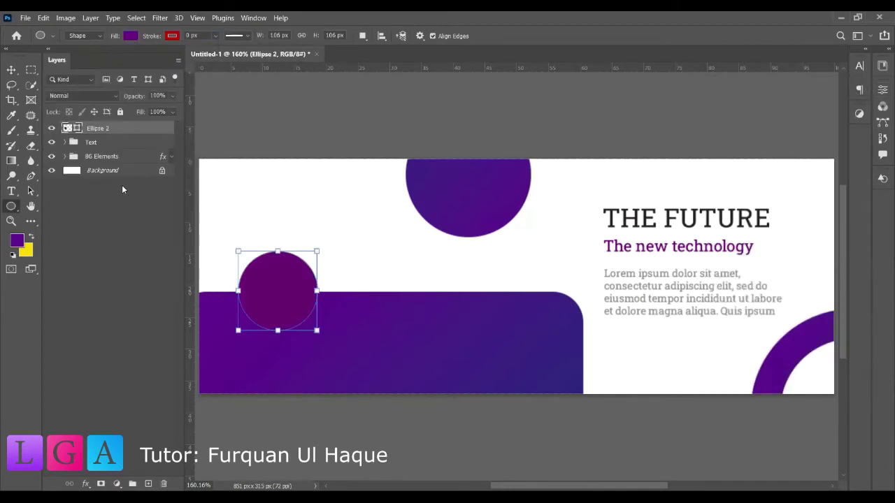
Duplicate the circle twice and move the copies to the right.
key("ctrl+j")
key("ctrl+j")
key("t")
left_click(276, 297)
key("Escape")
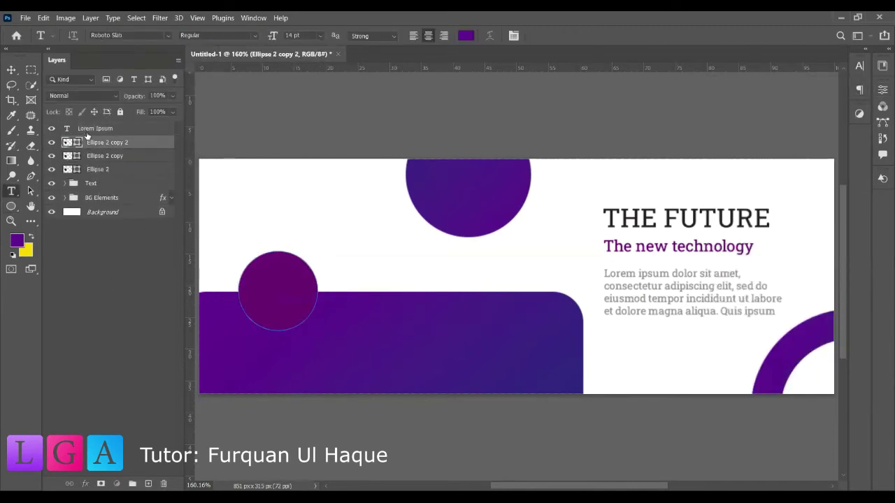
key("v")
left_click_drag(278, 301, 462, 294)
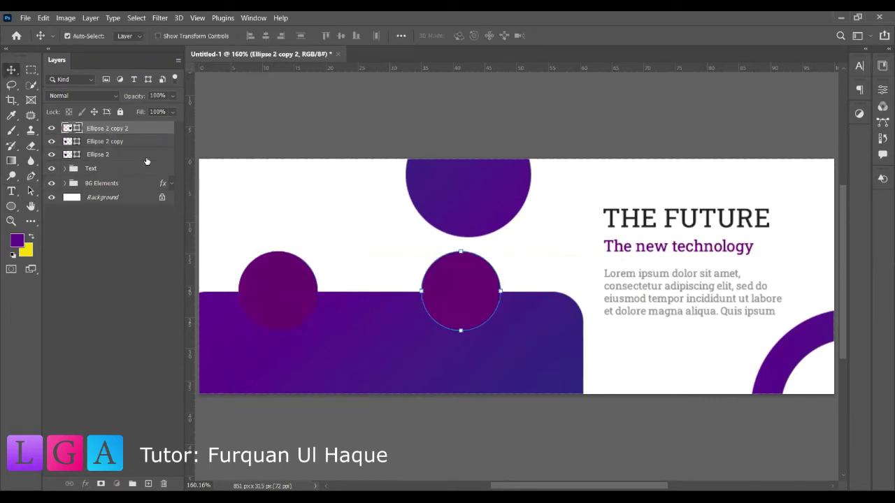
Group the three circles into a group named 'Images'.
key("ctrl+g")
double_click(94, 128)
type("Images")
key("Return")
left_click(51, 128)
Apply a soft drop shadow to the Images circles.
double_click(95, 128)
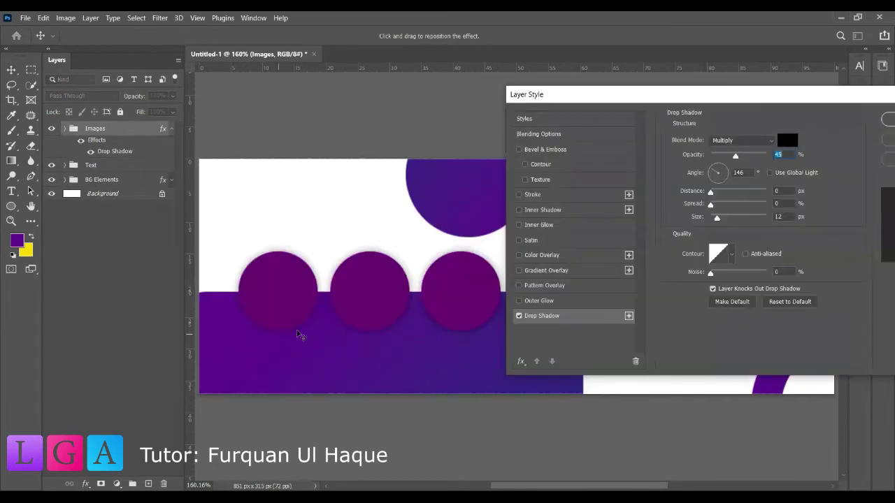
scroll(443, 359, "up", 3)
key("Return")
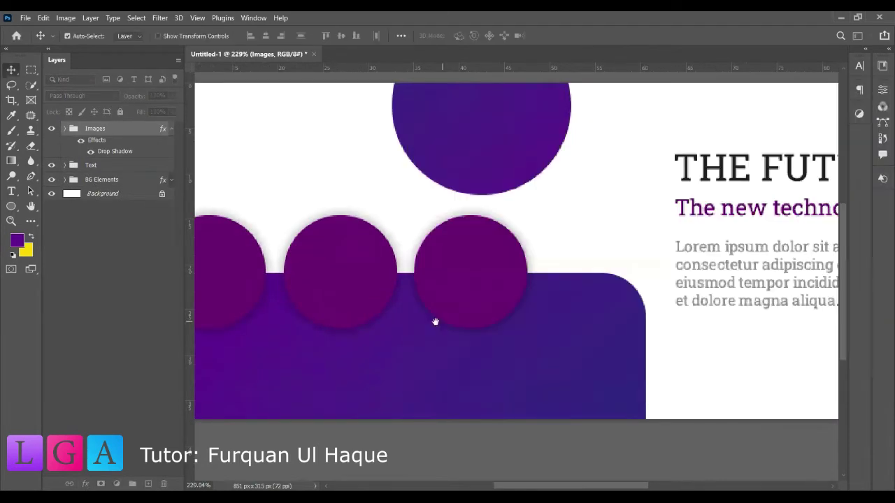
Place the tech photos, including the man's portrait, into the banner.
left_click_drag(436, 319, 514, 313)
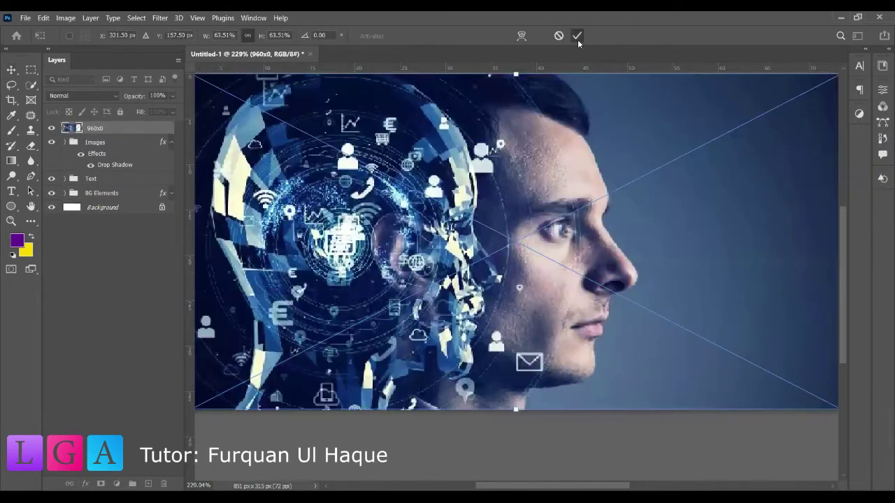
left_click(578, 35)
left_click(447, 212)
left_click(579, 31)
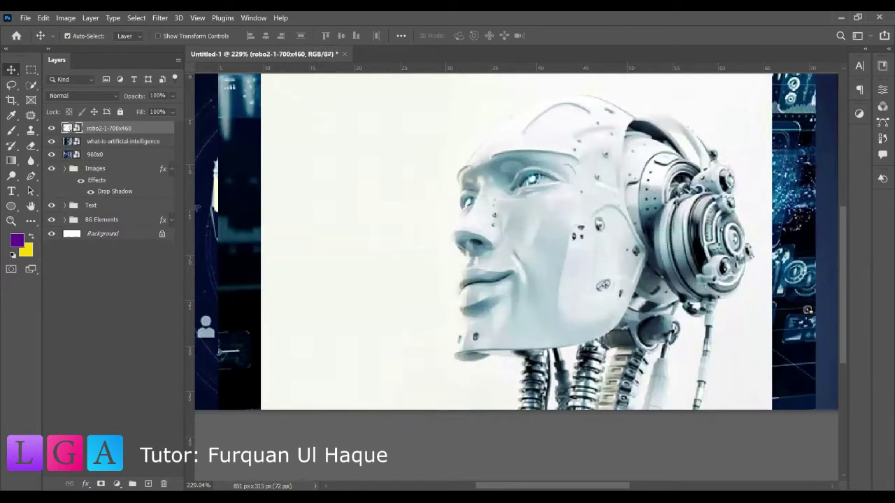
Scale the three placed photos down together.
left_click(94, 154, "shift")
key("ctrl+t")
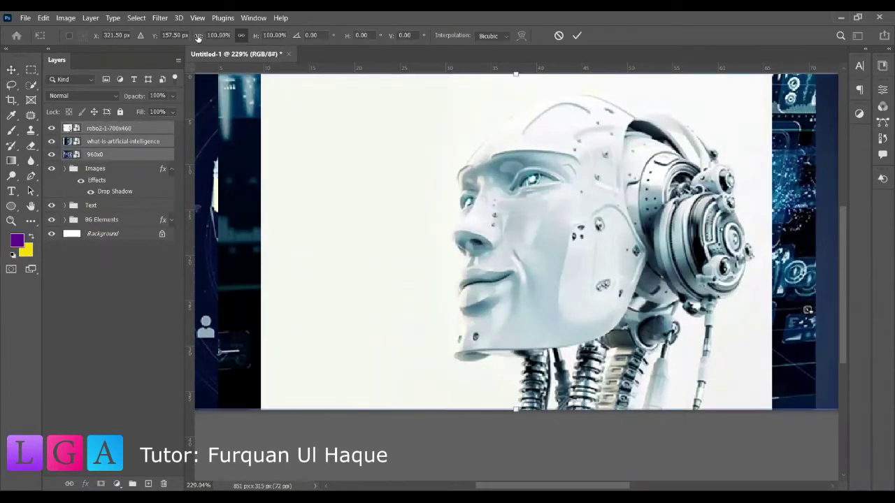
left_click(577, 35)
left_click(64, 168)
left_click(95, 154)
Clip the man photo into the left circle and fit his face inside it.
left_click_drag(95, 154, 98, 196)
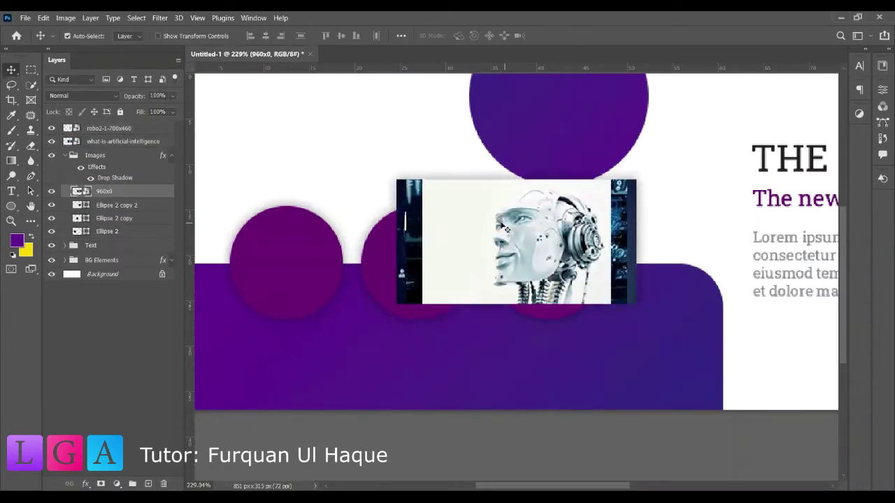
left_click_drag(51, 128, 51, 141)
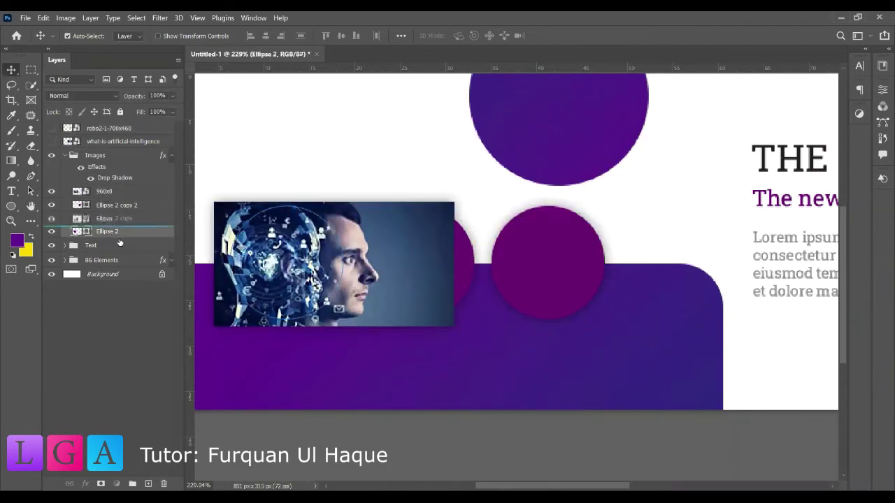
left_click_drag(104, 191, 115, 224)
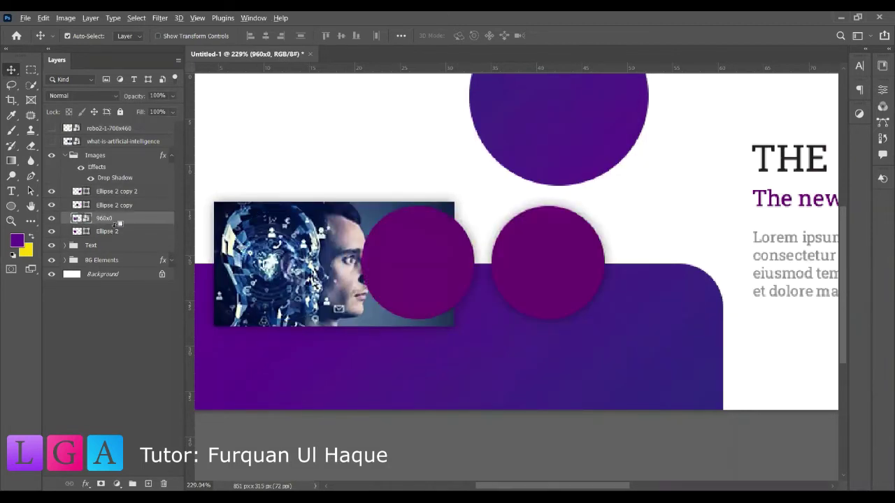
left_click(117, 225, "alt")
key("ctrl+t")
left_click_drag(453, 203, 403, 214)
key("Return")
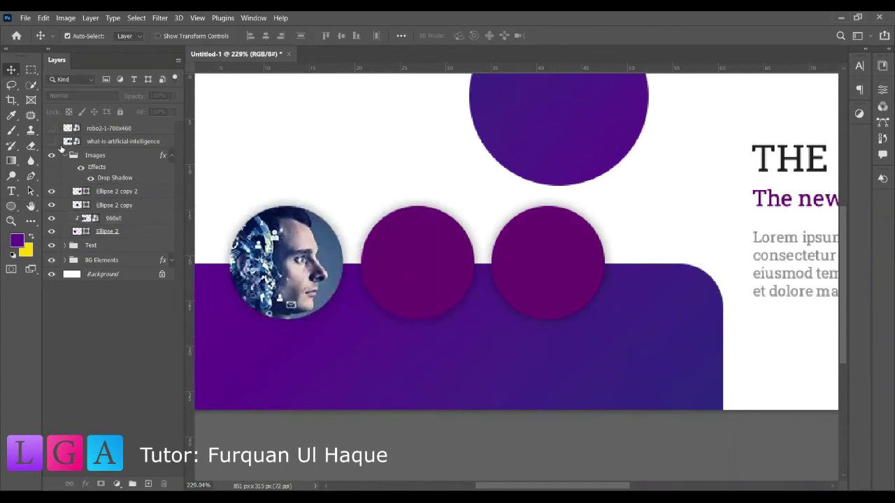
Clip the robot photo into the right circle and the AI photo into the middle one.
left_click(51, 128)
left_click(108, 129)
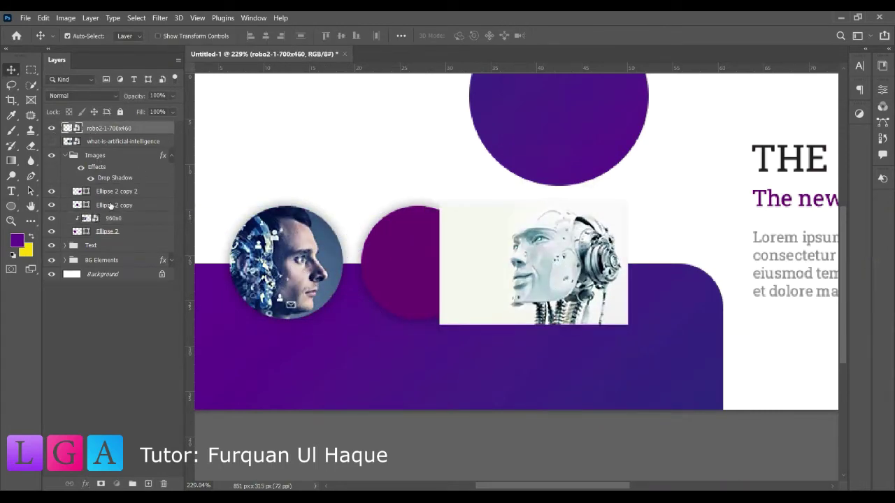
left_click_drag(103, 144, 116, 183)
left_click(133, 184, "alt")
scroll(462, 210, "down", 2)
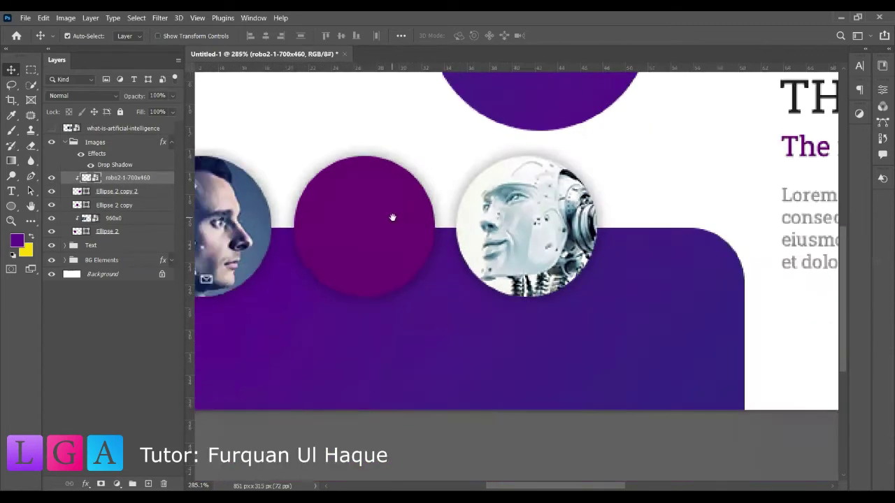
left_click_drag(140, 200, 139, 198)
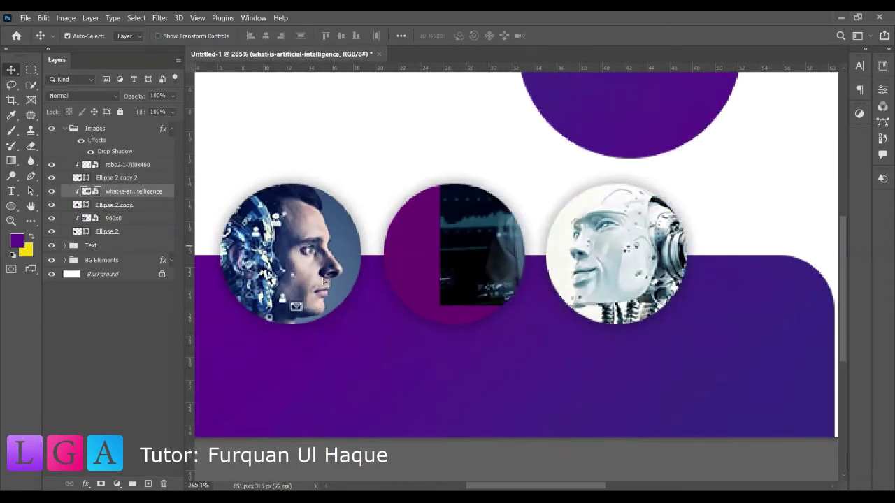
key("ctrl+0")
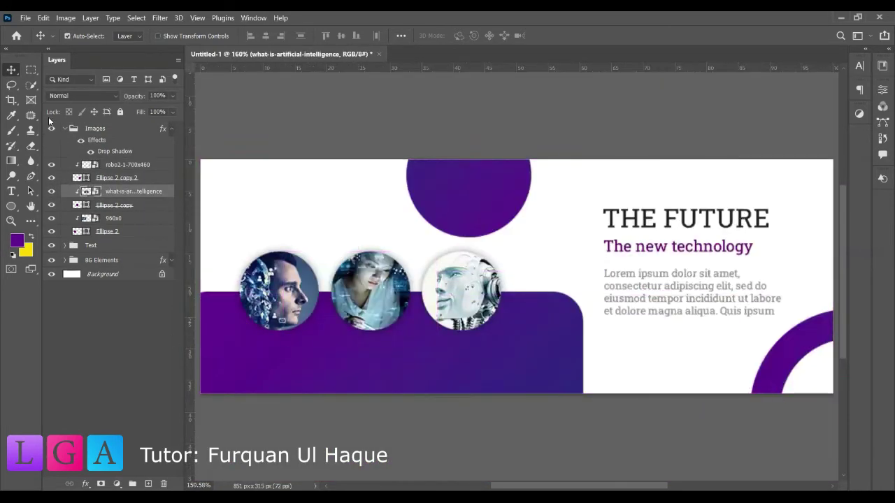
left_click(65, 129)
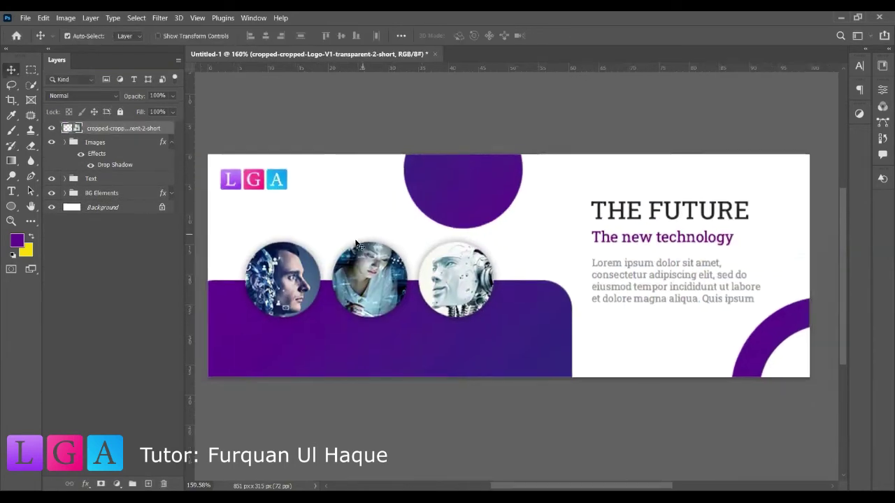
scroll(357, 244, "down", 2)
scroll(373, 303, "up", 2)
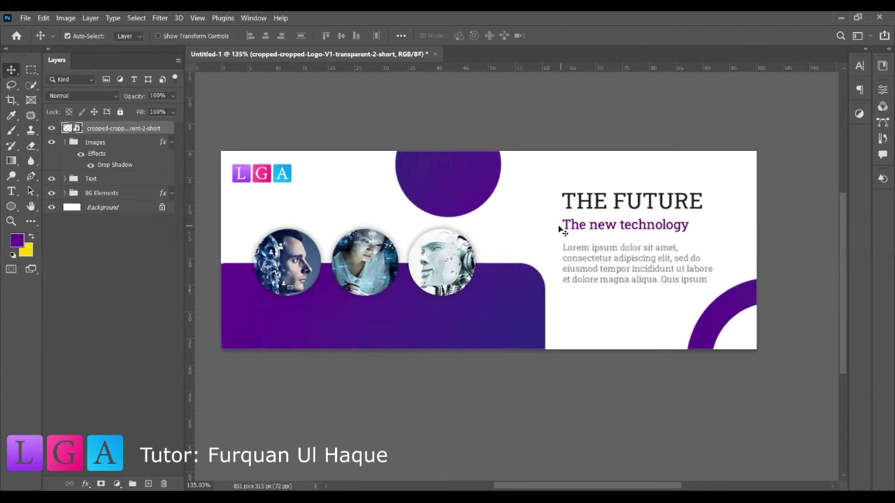
key("t")
left_click(292, 339)
key("BackSpace")
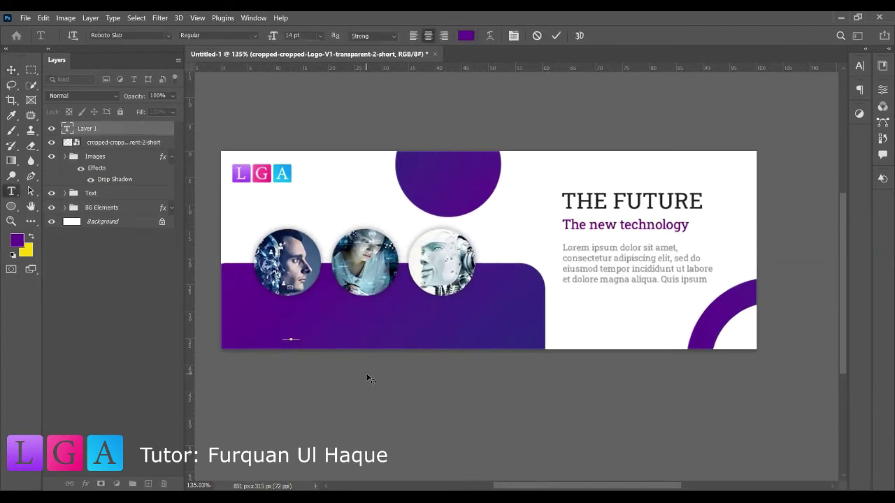
type("www.yourwebsite.com")
key("ctrl+a")
Style the website text white, Light weight, widely tracked and all caps.
left_click(466, 35)
left_click(164, 124)
left_click(424, 114)
left_click(217, 35)
left_click(197, 65)
left_click(859, 65)
left_click(811, 107)
type("18")
key("ctrl+shift+k")
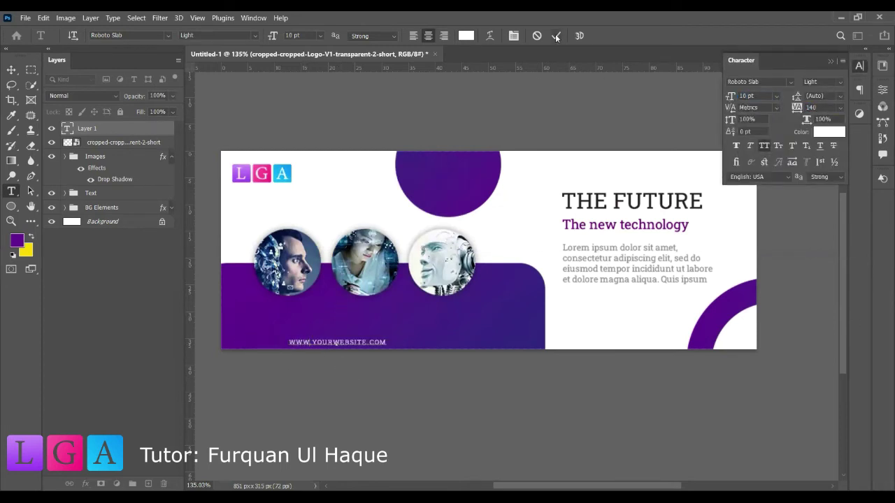
Confirm the website text is white and position it along the bottom left.
left_click(556, 36)
left_click(465, 36)
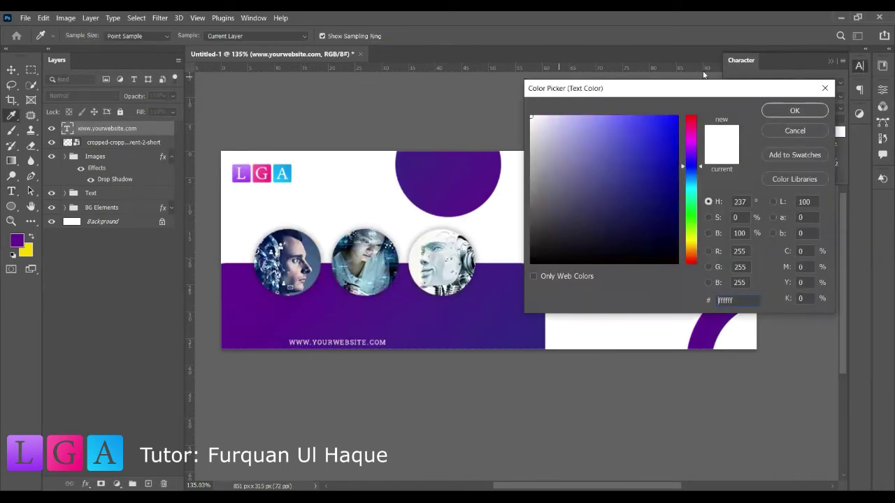
left_click(795, 110)
left_click(831, 61)
scroll(513, 208, "up", 2)
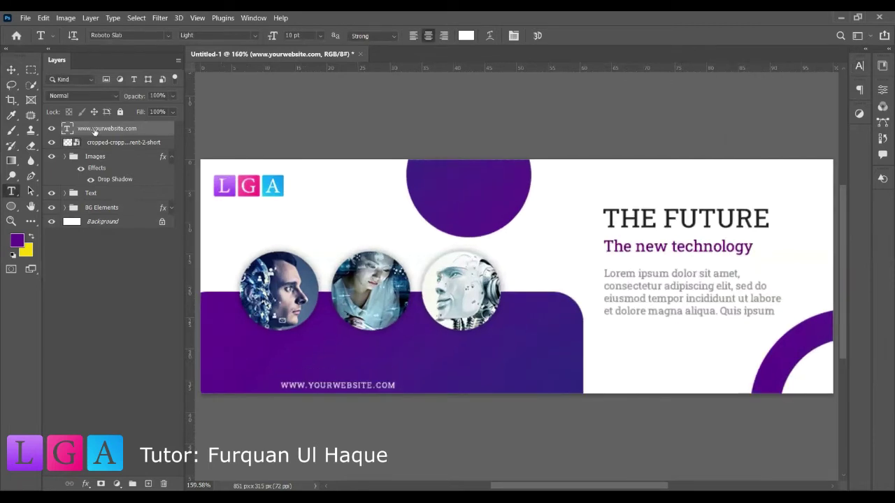
key("v")
left_click_drag(540, 385, 552, 393)
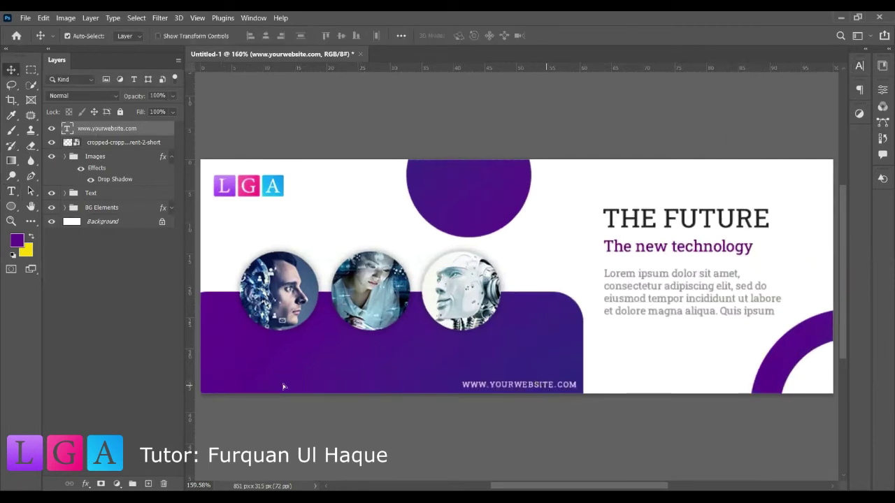
left_click_drag(284, 387, 285, 389)
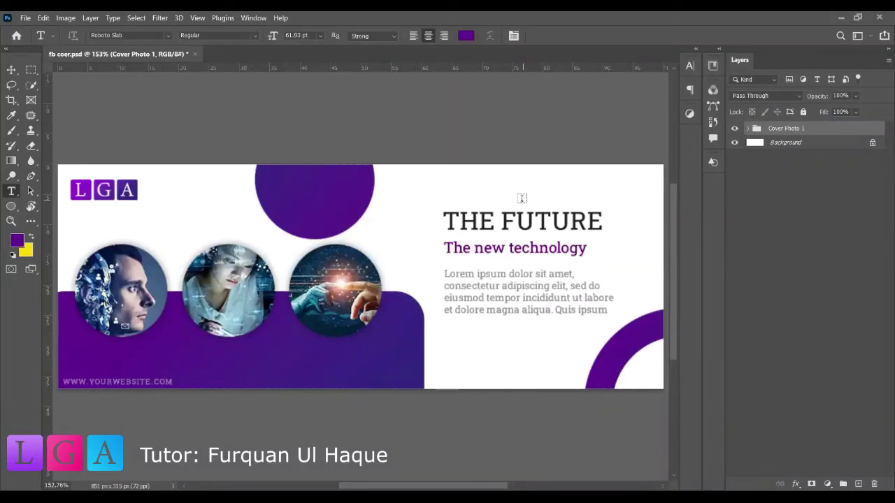
Duplicate the Cover Photo 1 group and name the copy 'Cover Photo 2'.
key("ctrl+j")
double_click(776, 130)
type("Cover Photo 2")
key("Return")
left_click(748, 129)
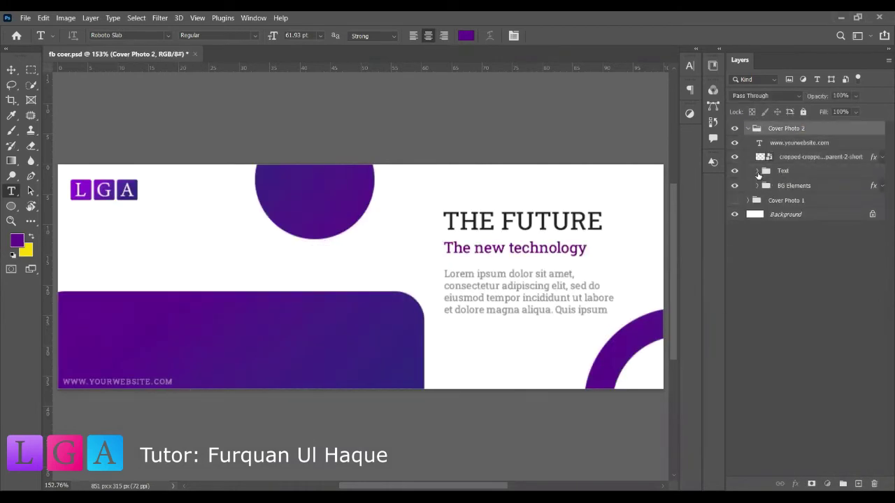
Change the headline text from 'The Future' to 'SERVICES'.
left_click(758, 171)
left_click(499, 223)
key("ctrl+a")
type("SERVICES")
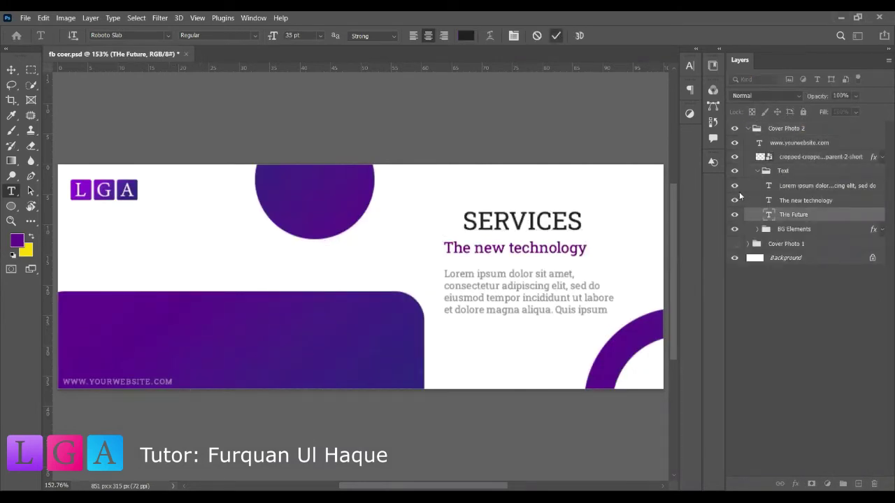
left_click(770, 187)
Right-align the paragraph and line up the headings' right edges with it.
left_click(443, 36)
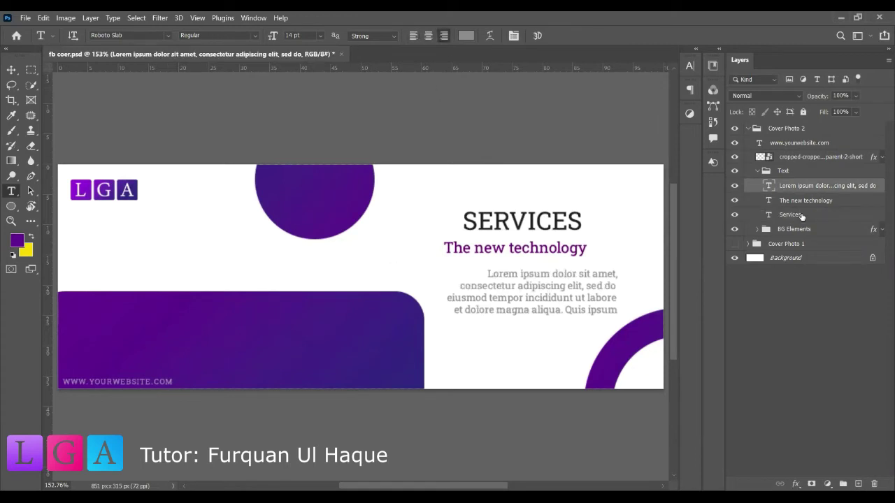
left_click(790, 214)
left_click(826, 186, "shift")
key("v")
left_click(280, 35)
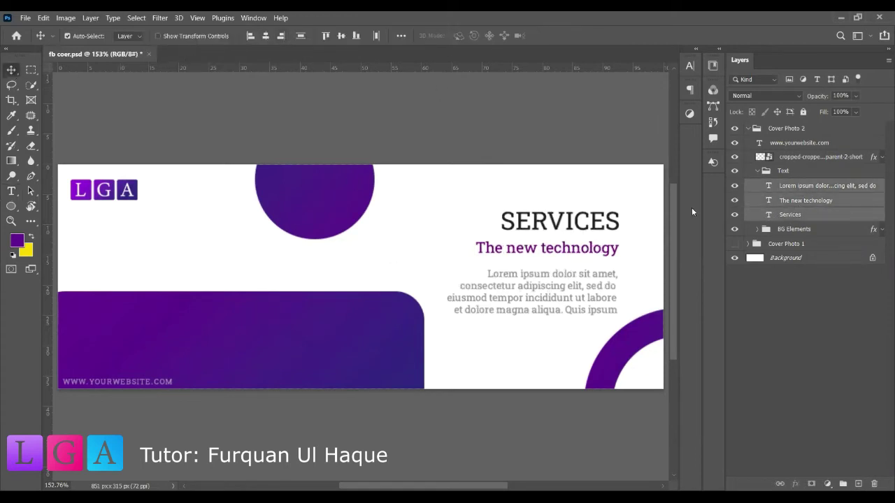
Shorten the purple BG block and hide the top circle and bottom-right arc.
left_click(790, 229)
left_click(758, 230)
left_click(804, 272)
mouse_move(307, 345)
left_mouse_down()
mouse_move(291, 346)
mouse_move(312, 336)
left_mouse_up()
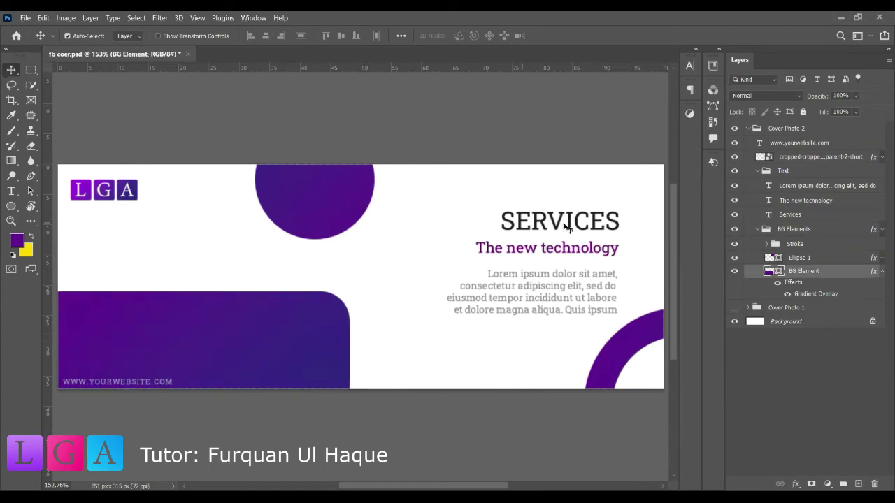
left_click(735, 258)
left_click(620, 247)
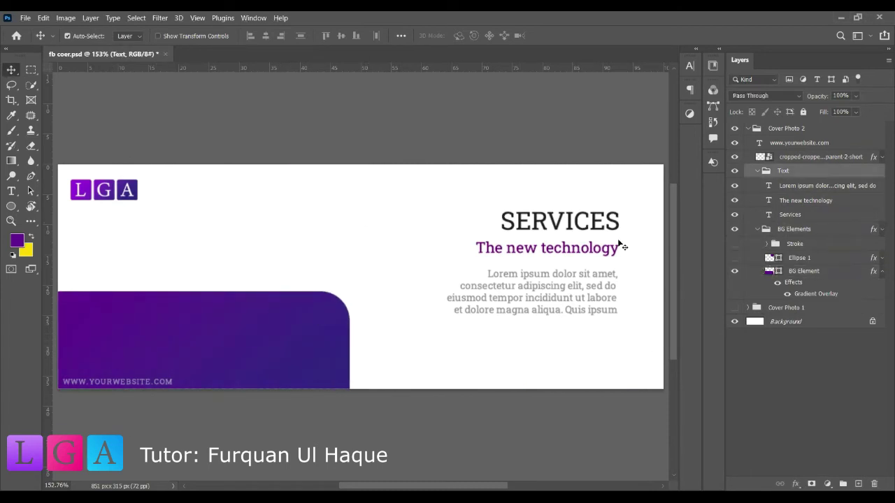
Draw a rounded rectangle frame on the right side of the banner.
key("u")
left_click_drag(540, 191, 679, 328)
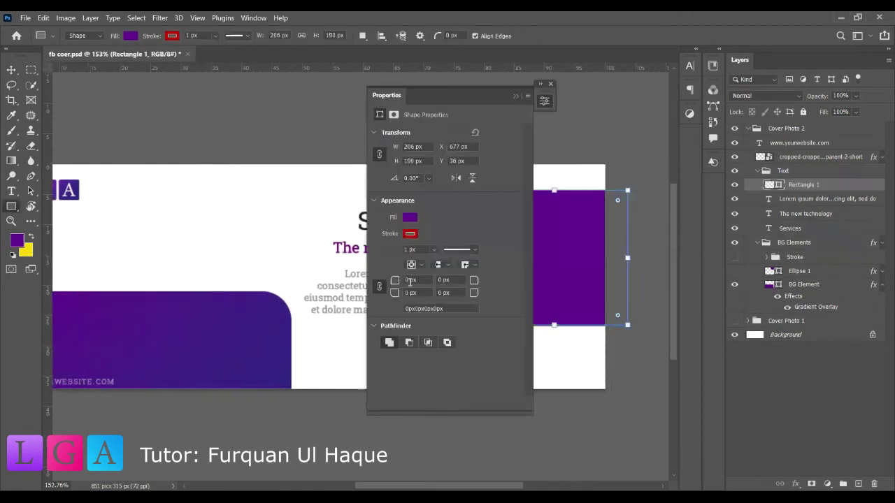
left_click(515, 97)
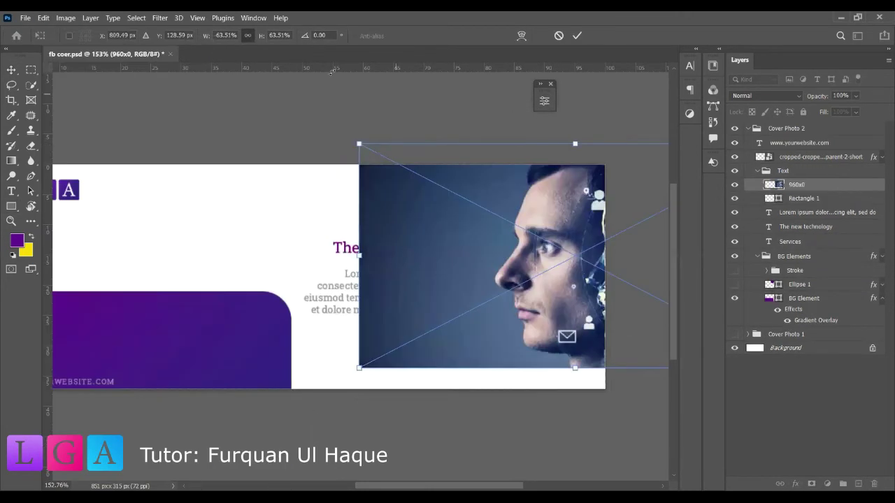
Clip the portrait into the frame, shrink it, and add a Gradient Map above it.
left_click(824, 191, "alt")
left_click_drag(359, 144, 437, 185)
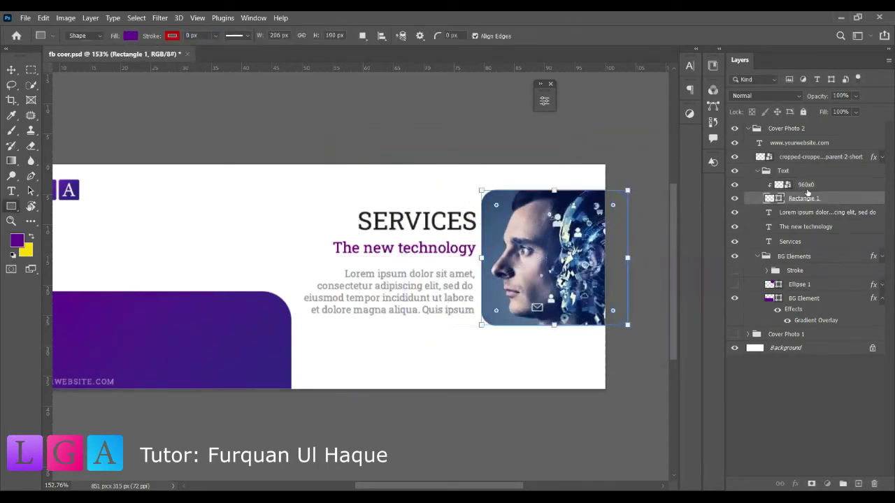
left_click(806, 184)
left_click(827, 484)
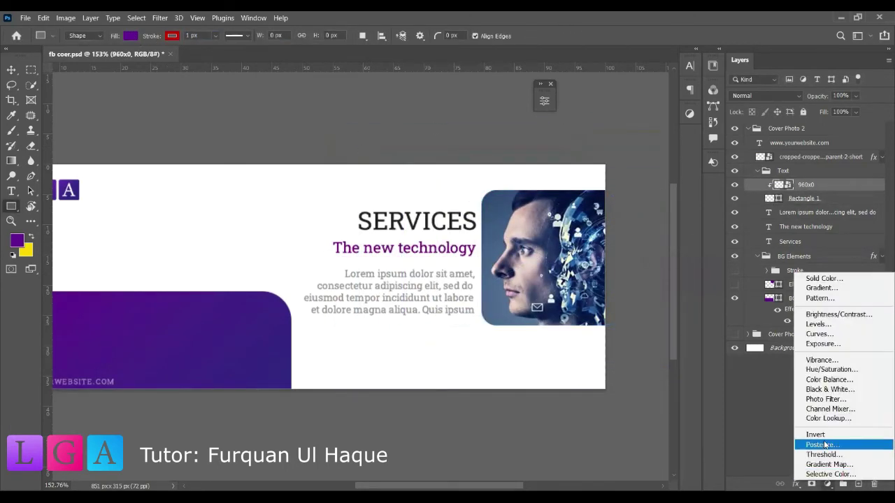
Set the gradient map to run from black to purple.
left_click(299, 126)
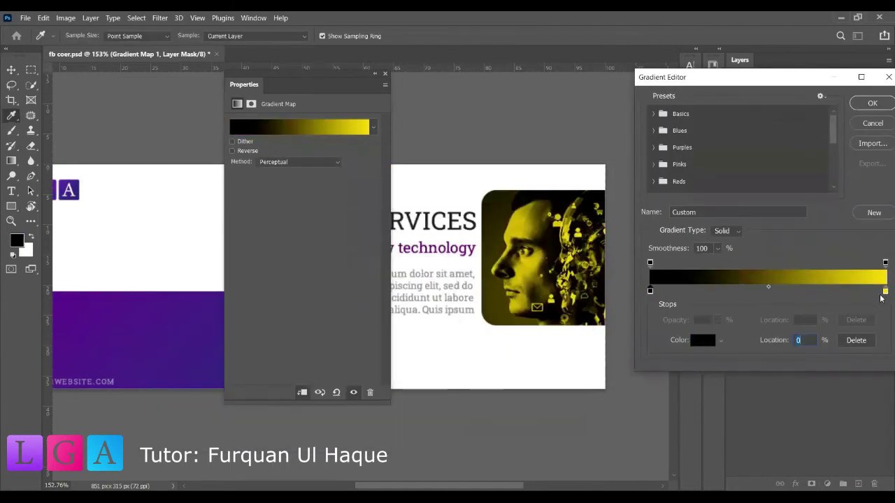
left_click(302, 282)
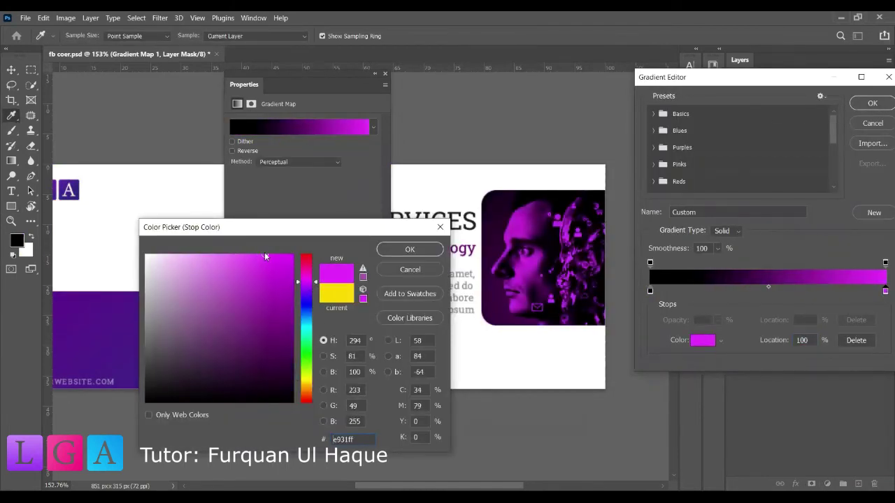
left_click(410, 249)
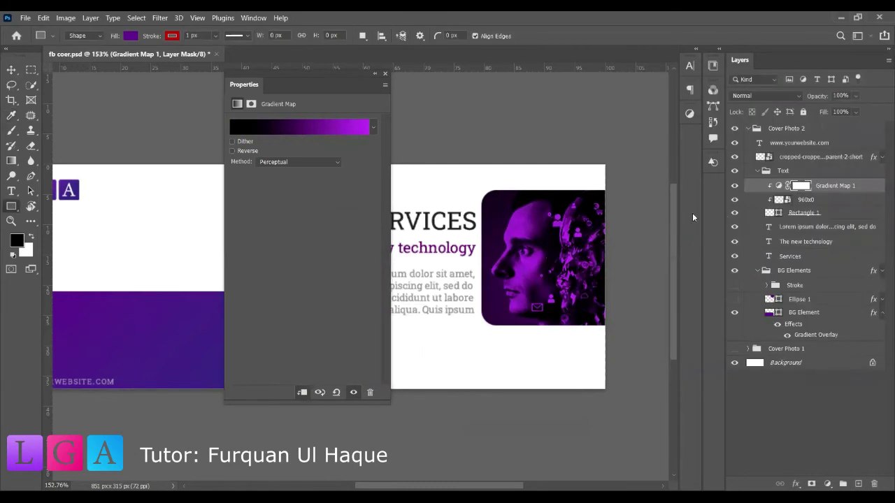
left_click(713, 65)
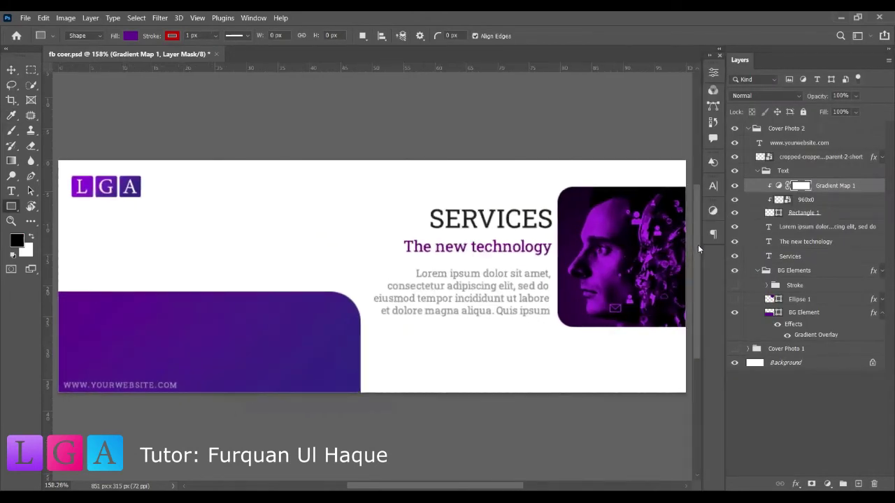
Widen the portrait's rounded frame to the left.
left_click(804, 199)
left_click(800, 212)
key("ctrl+t")
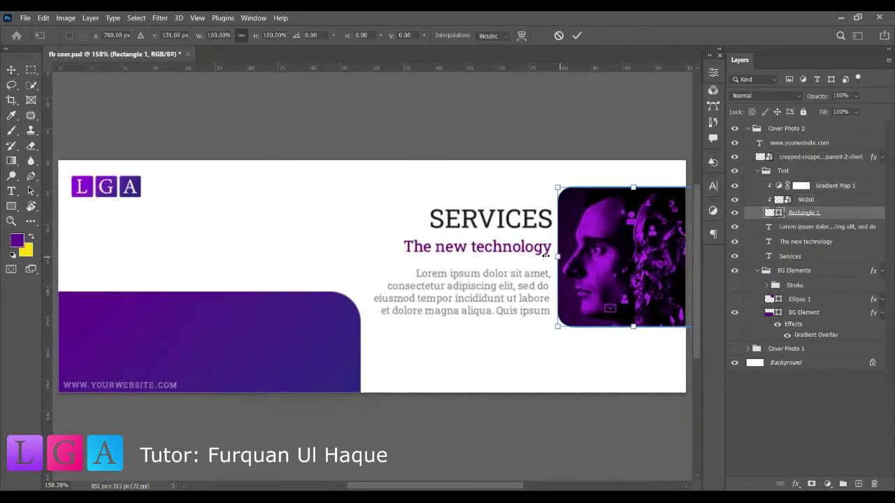
left_click_drag(545, 256, 541, 256)
key("Return")
Group the gradient map, photo and frame layers and shift the text block left.
left_click(832, 185, "shift")
left_click_drag(804, 199, 779, 189)
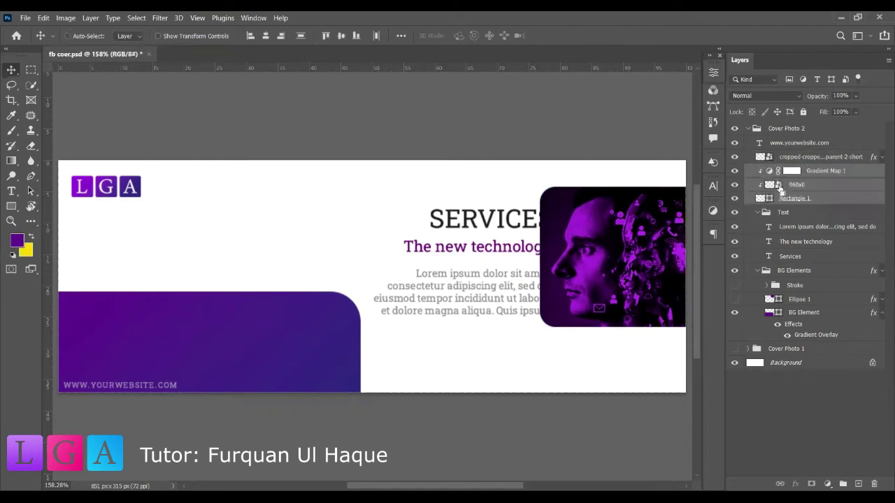
key("ctrl+g")
left_click(780, 185)
key("shift+Left")
key("shift+Left")
key("shift+Left")
left_click(758, 171)
Change the gradient map's purple stop to a new purple shade.
double_click(779, 185)
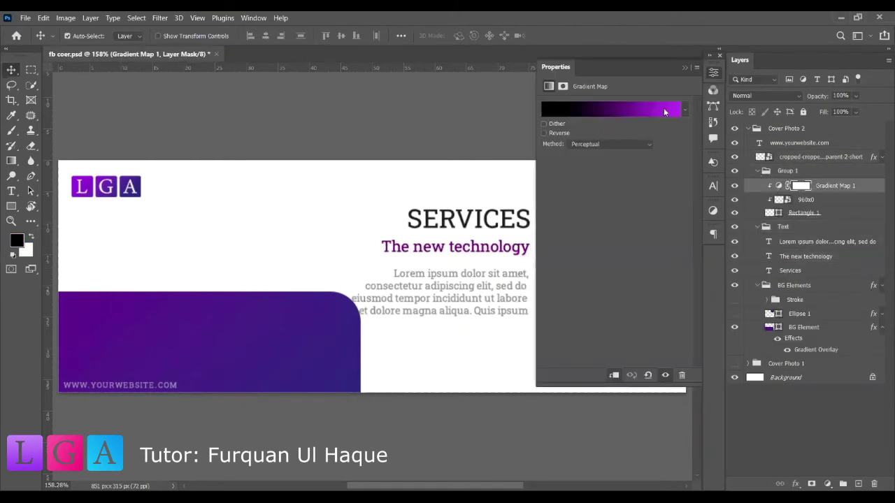
left_click(664, 107)
double_click(576, 295)
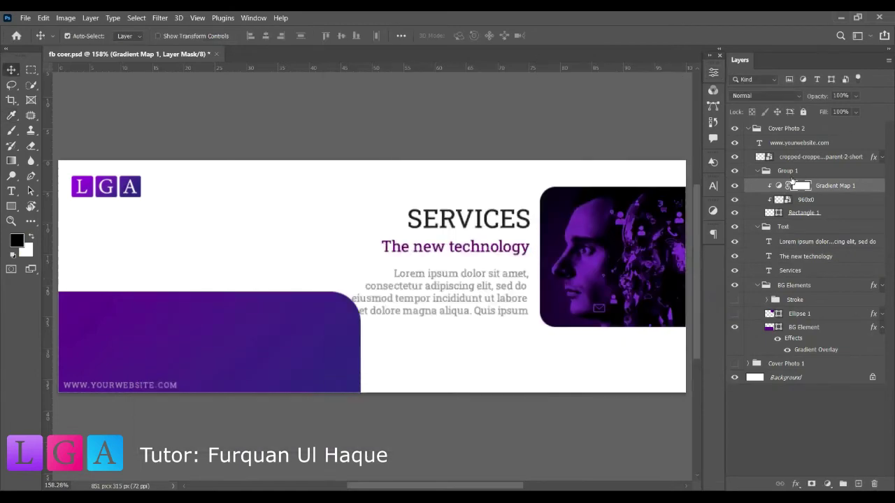
double_click(779, 185)
left_click(630, 109)
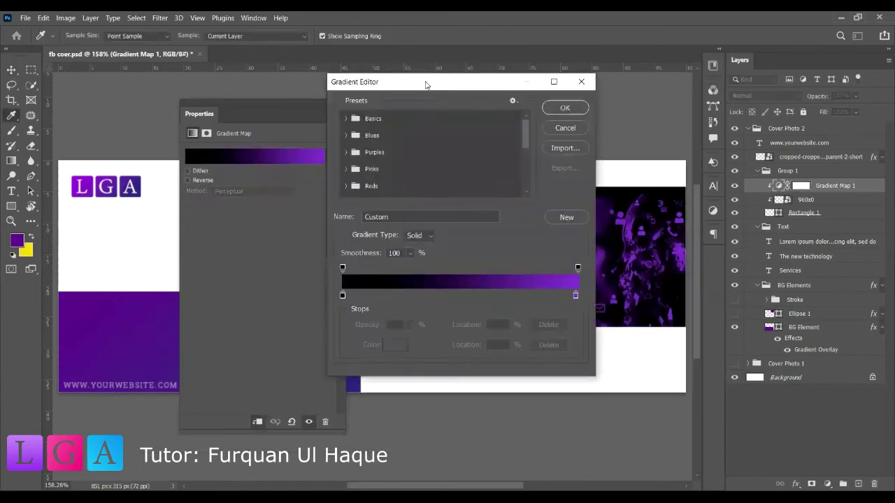
left_click_drag(391, 82, 166, 88)
double_click(340, 302)
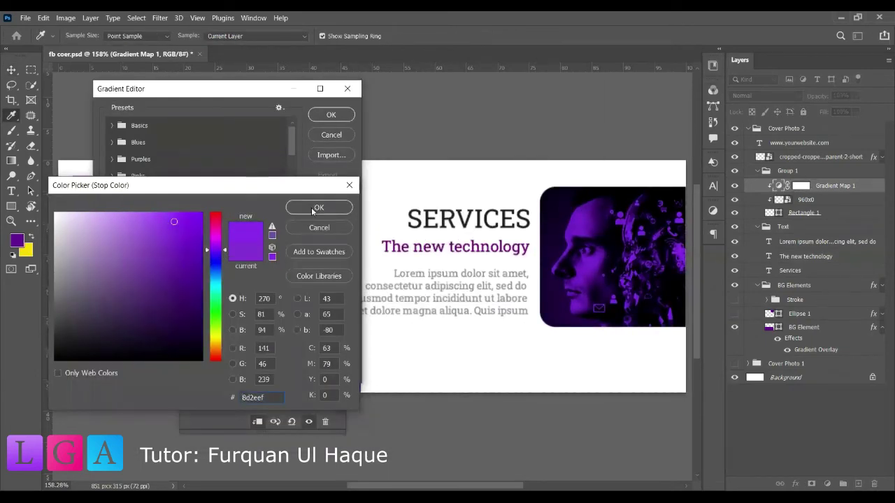
left_click(319, 207)
left_click(331, 115)
left_click(12, 208)
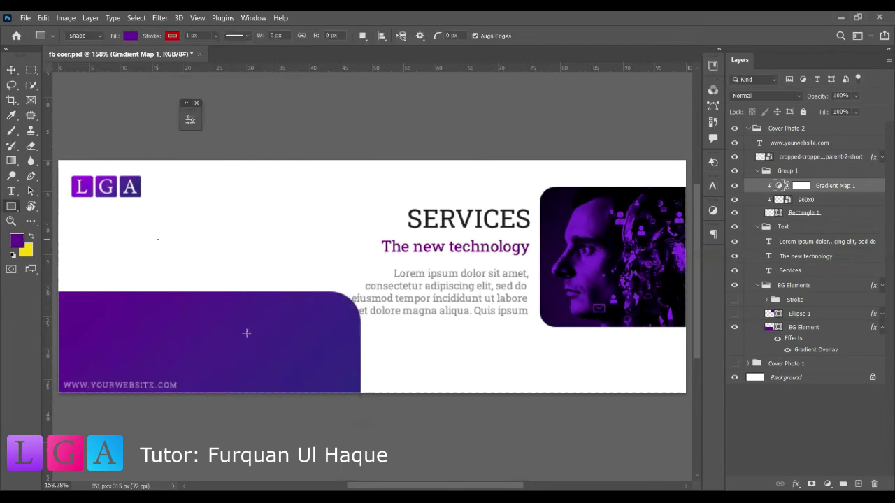
Draw a purple rounded rectangle on the left bar and add an 81% copy with a white outline.
left_click_drag(246, 333, 158, 239)
left_click_drag(354, 107, 505, 86)
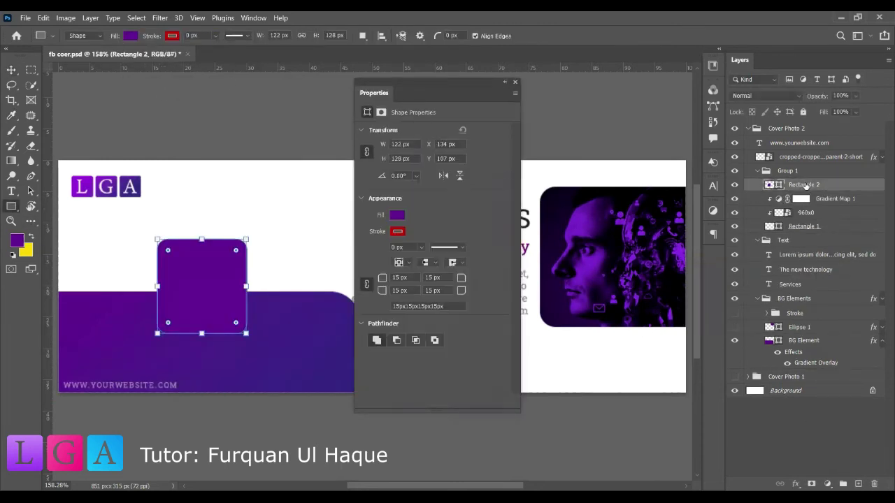
key("ctrl+j")
key("ctrl+t")
left_click_drag(202, 35, 167, 40)
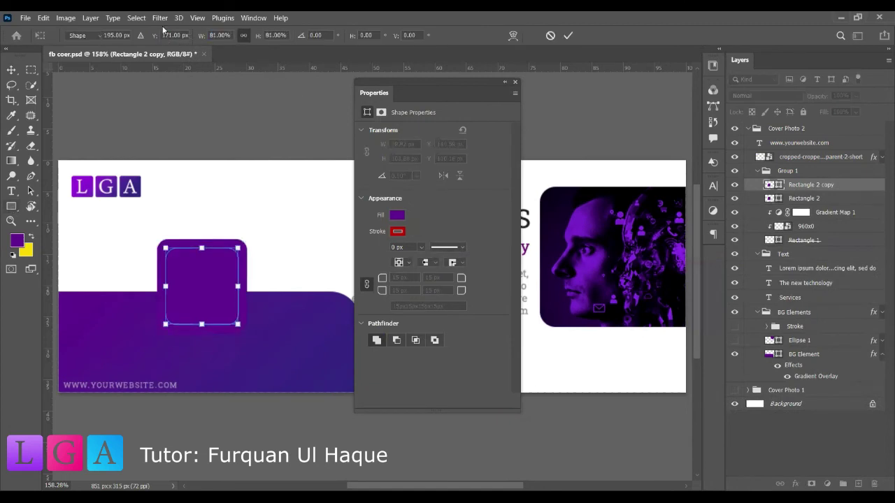
left_click(11, 207)
left_click(172, 36)
left_click(96, 91)
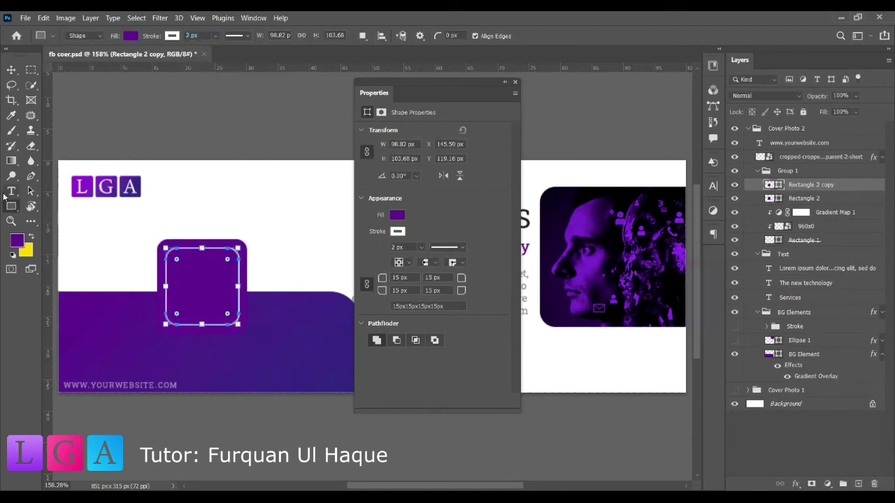
Type '20% OFF' in white inside the badge.
left_click(12, 190)
left_click(63, 190)
left_click(107, 327)
left_click_drag(107, 332, 224, 332)
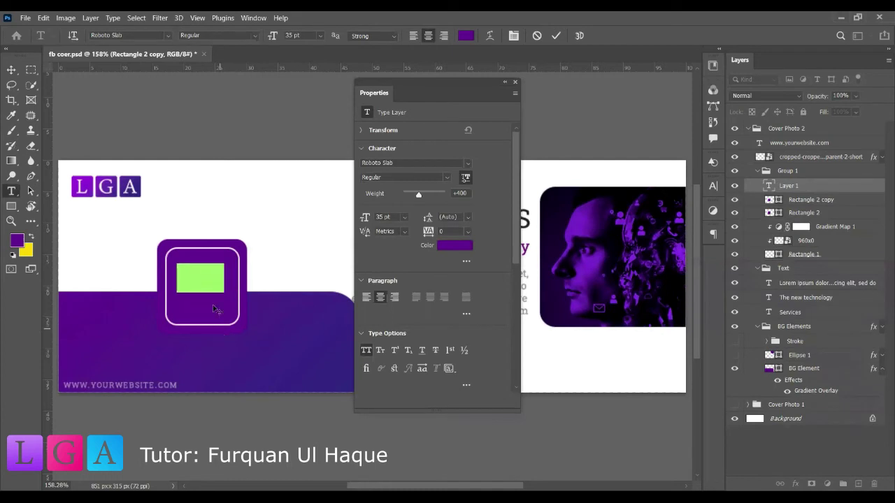
left_click(471, 36)
left_click(317, 205)
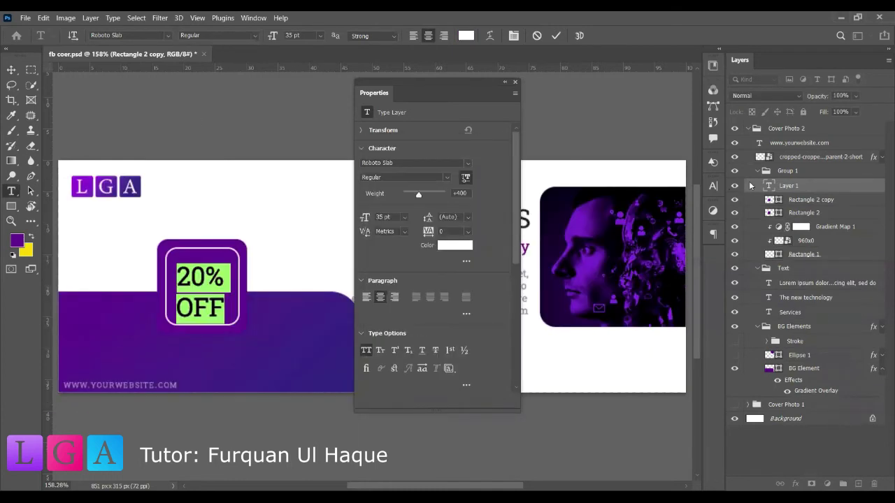
left_click(785, 200)
Group the badge text and both rectangles into a group named '20%'.
left_click(789, 186)
key("v")
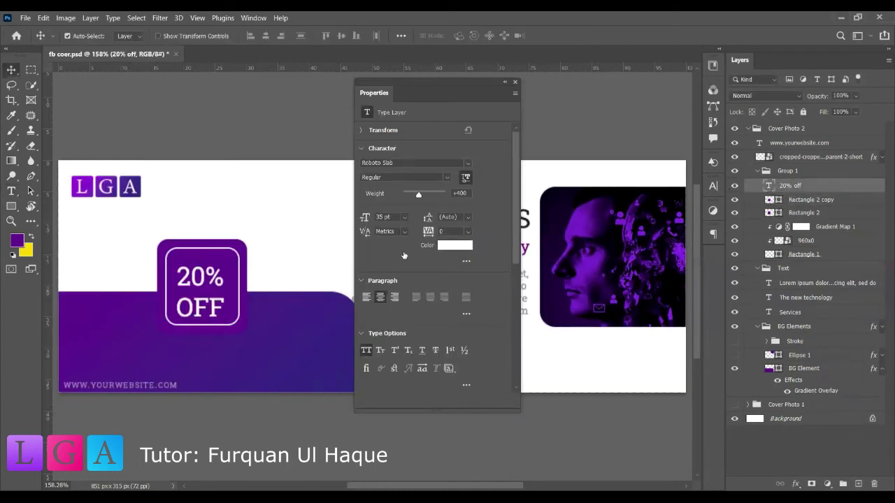
left_click(804, 213, "shift")
key("ctrl+g")
double_click(793, 185)
type("20%")
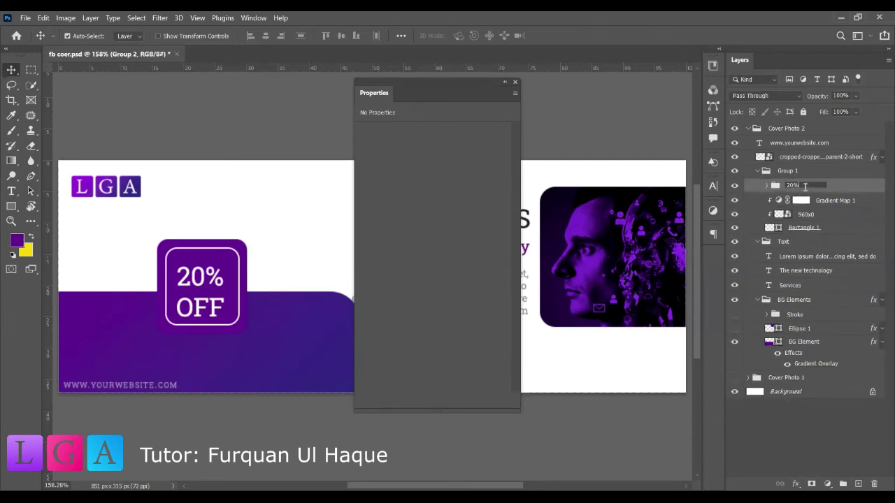
left_click(515, 83)
left_click(767, 185)
left_click(799, 200)
left_click(813, 228, "shift")
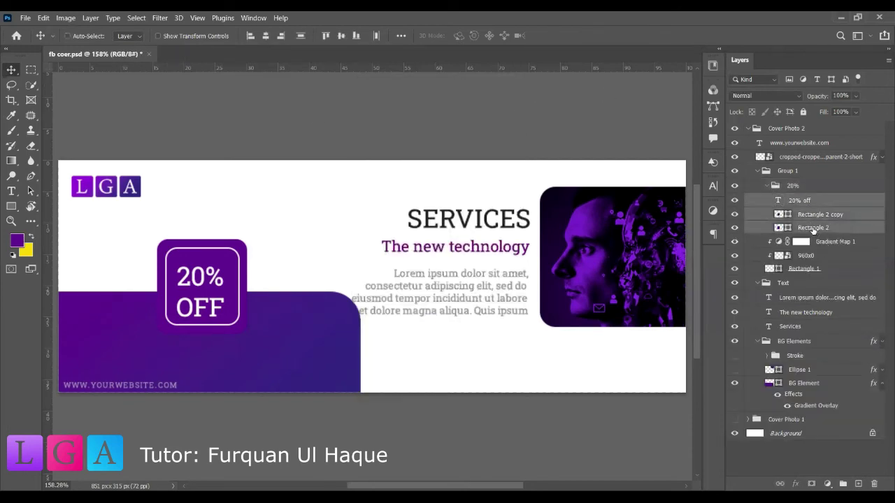
Centre the 20% OFF text vertically and brighten the corner shape's gradient overlay to magenta.
left_click(342, 36)
left_click(767, 186)
left_click(804, 341)
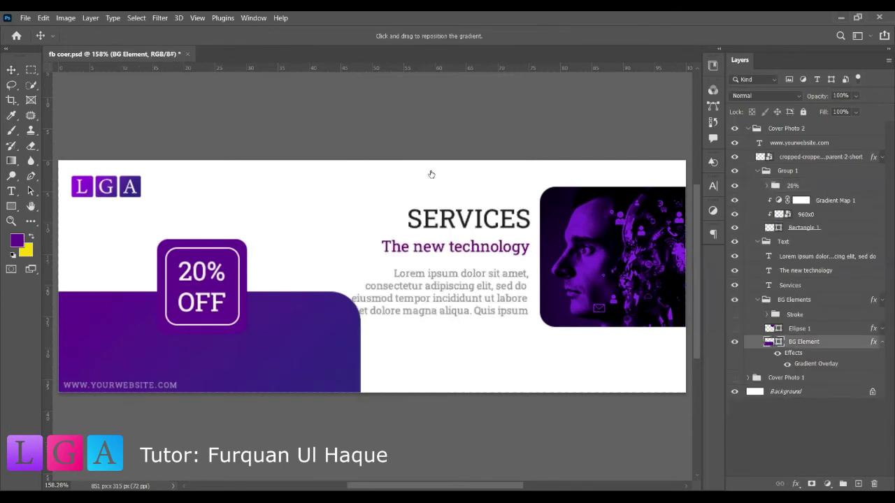
double_click(816, 363)
left_click(654, 218)
left_click_drag(194, 89, 535, 60)
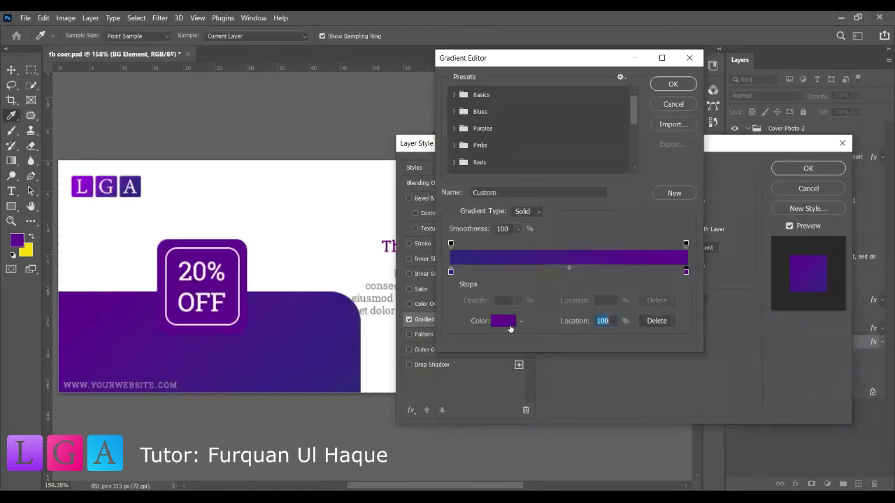
left_click(505, 322)
left_click(498, 208)
left_click(635, 167)
key("Return")
key("Return")
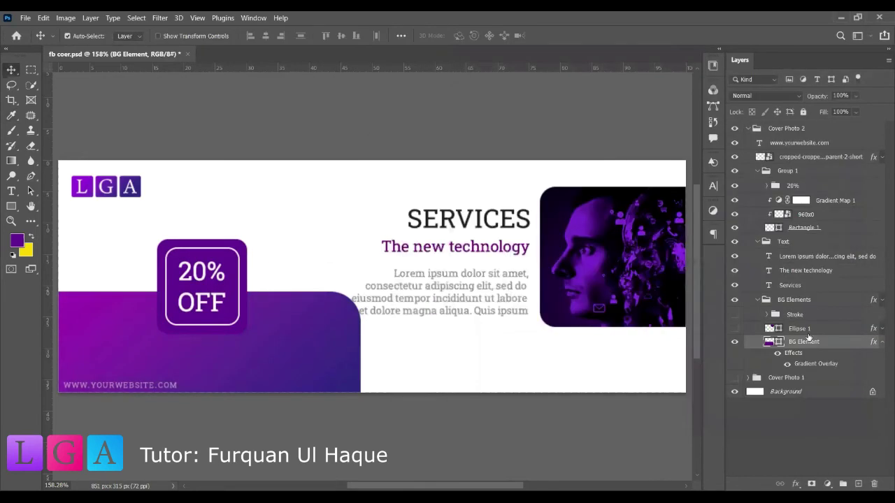
Show the shape Properties panel and fit the whole banner in the window.
left_click(757, 301)
left_click(739, 229)
left_click(780, 231)
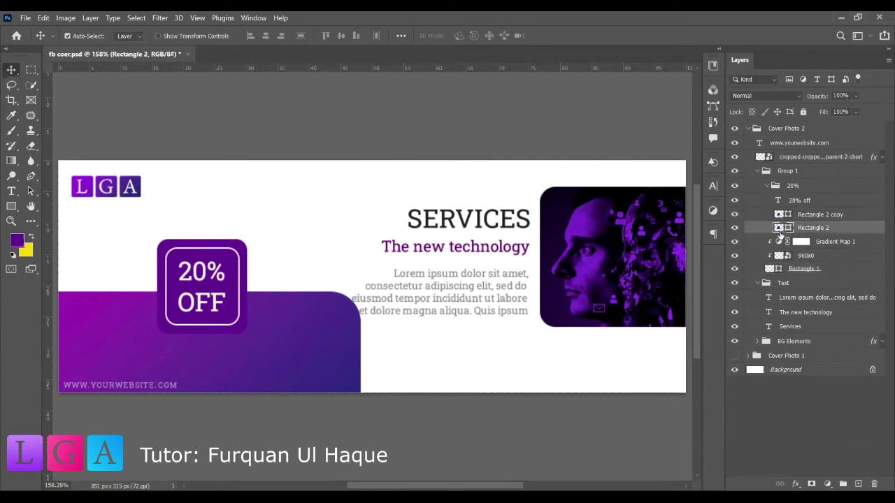
left_click(255, 20)
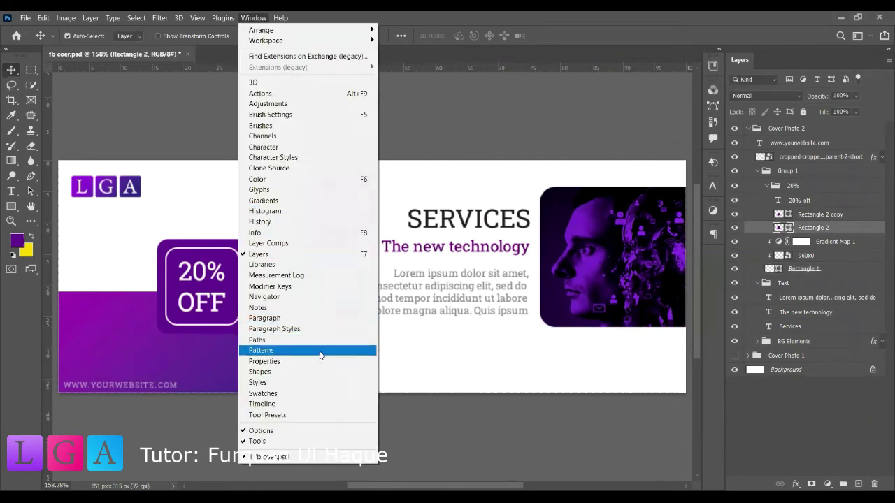
left_click(326, 352)
left_click(505, 82)
key("ctrl+0")
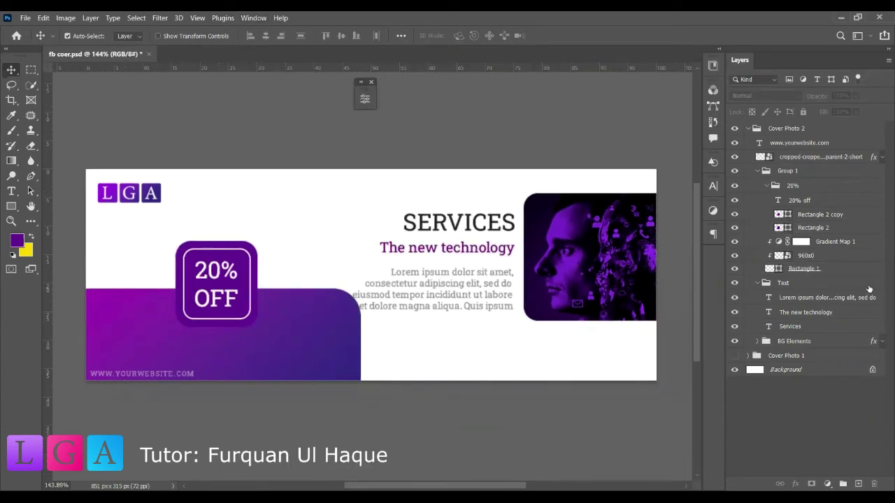
left_click(758, 341)
left_click(809, 384)
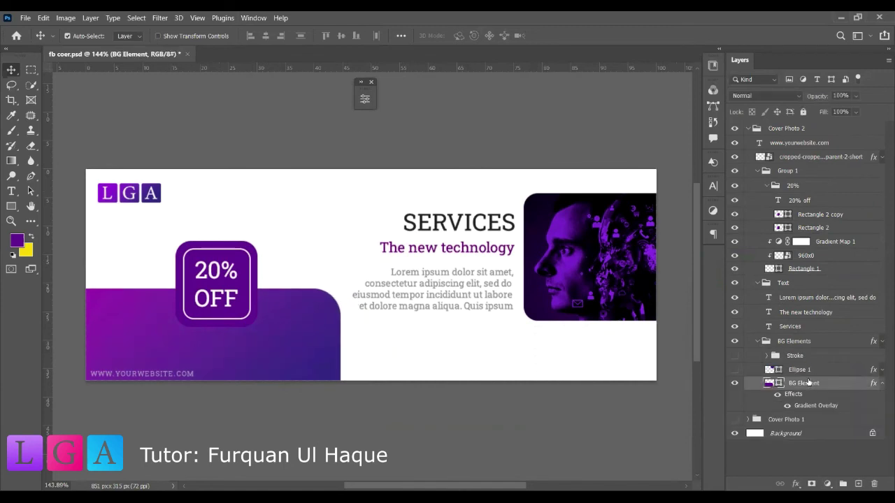
Review and confirm the 20% badge rectangle's drop shadow settings.
left_click(788, 185)
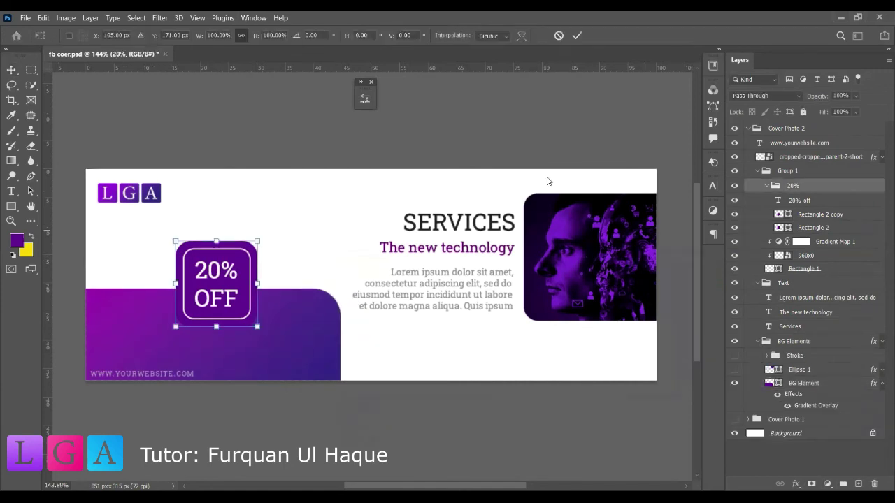
left_click(767, 186)
left_click(811, 228)
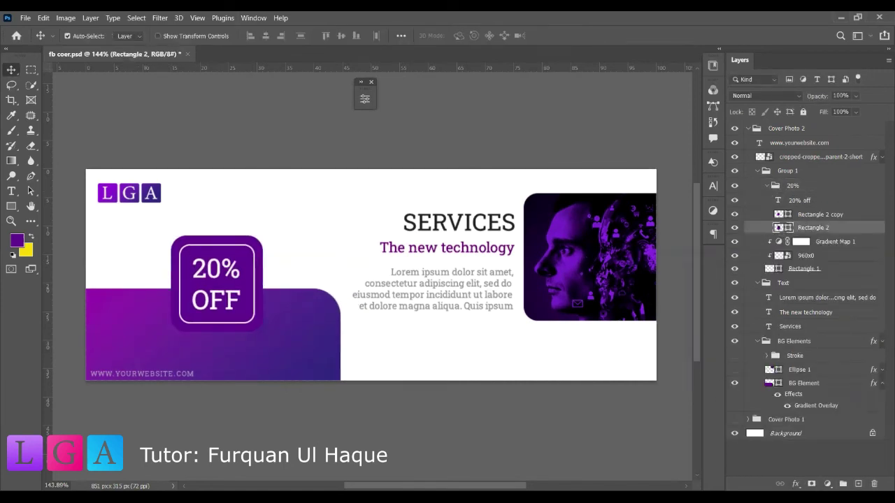
double_click(820, 249)
left_click(835, 168)
left_click(766, 186)
Show the Stroke group and place a purple circle at the banner's top edge.
left_click(734, 314)
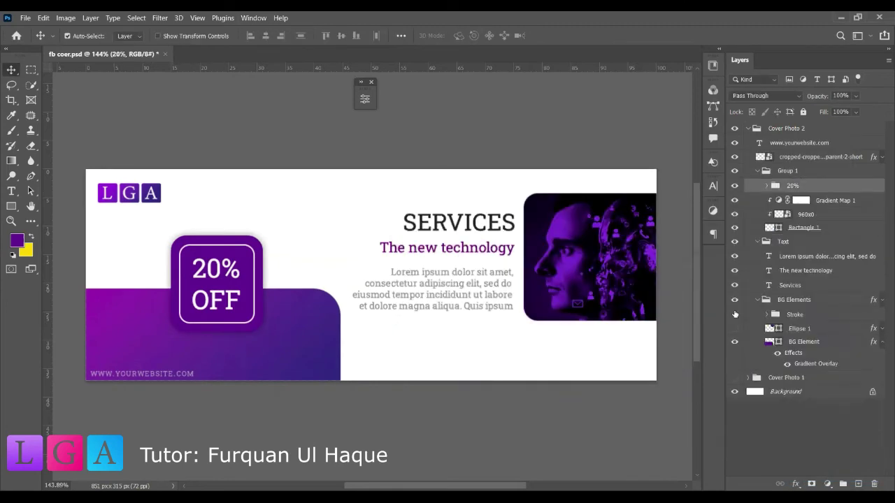
left_click(795, 314)
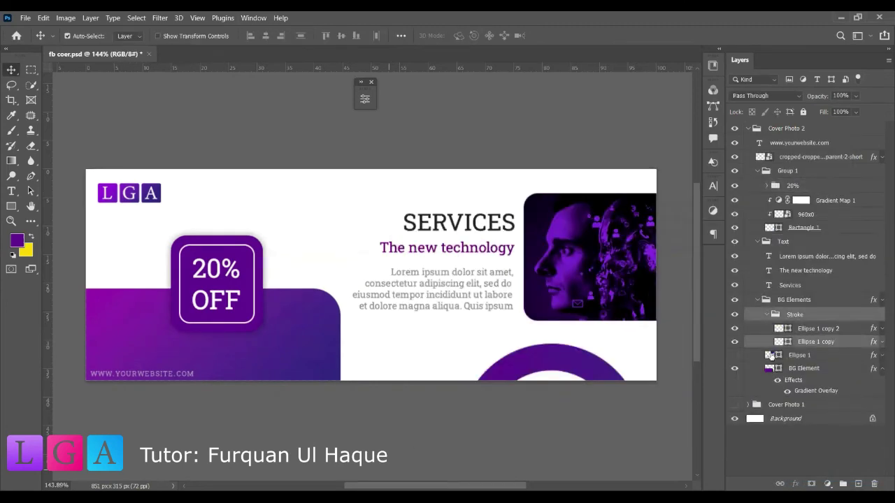
left_click_drag(380, 77, 380, 117)
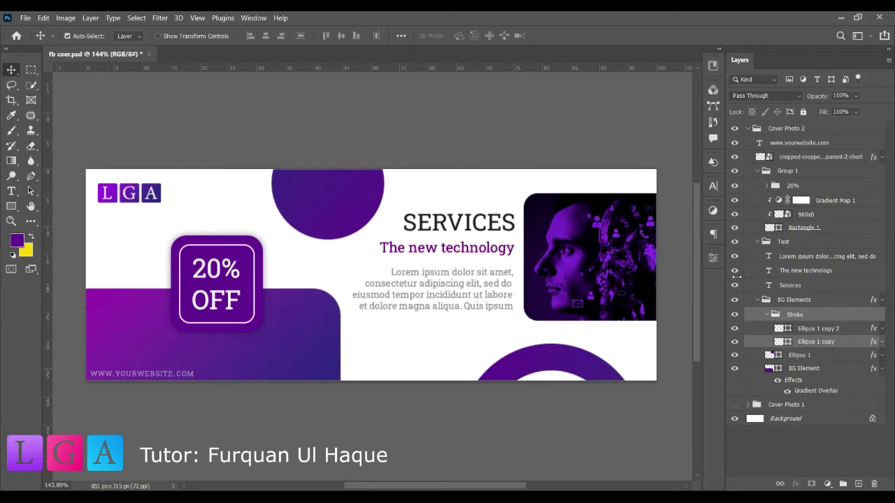
key("ctrl+0")
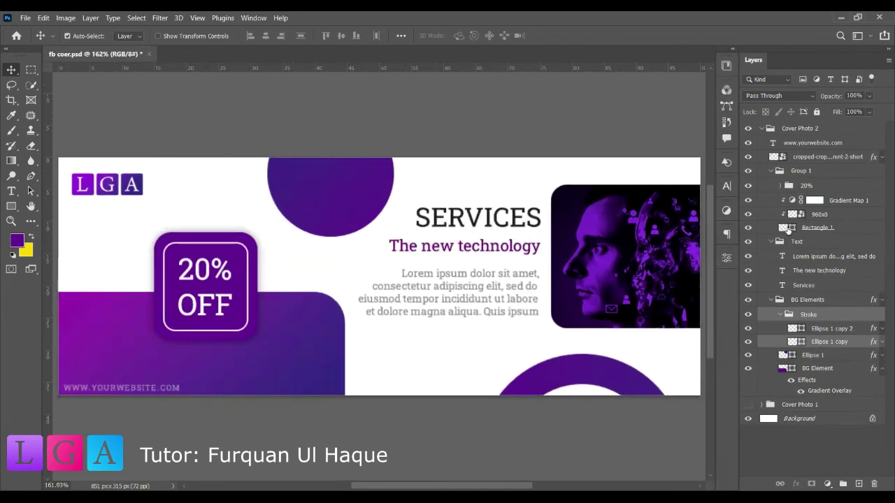
Tint the photo brighter magenta by editing its Gradient Map colour stop.
double_click(792, 200)
left_click(629, 206)
left_click(508, 319)
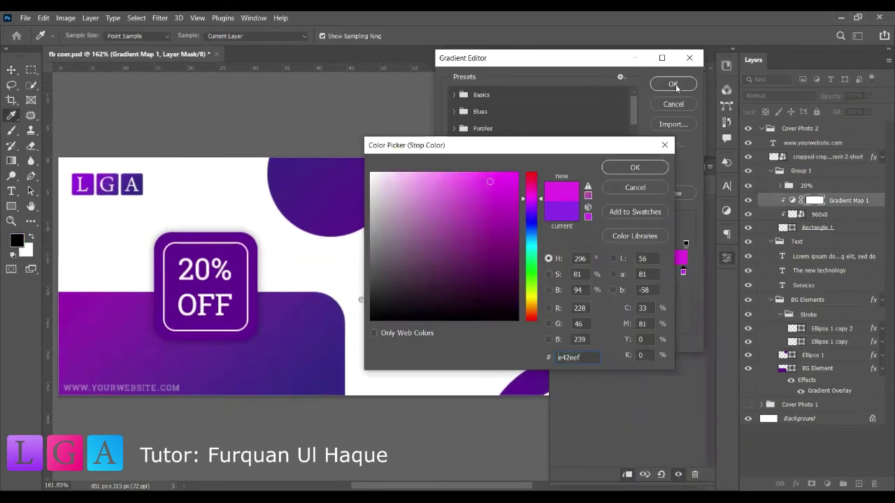
left_click(635, 165)
left_click(678, 86)
Save the banner file and create a new blank 1920 × 1080 document.
left_click(25, 17)
left_click(49, 137)
left_click(644, 380)
key("ctrl+n")
left_click(724, 453)
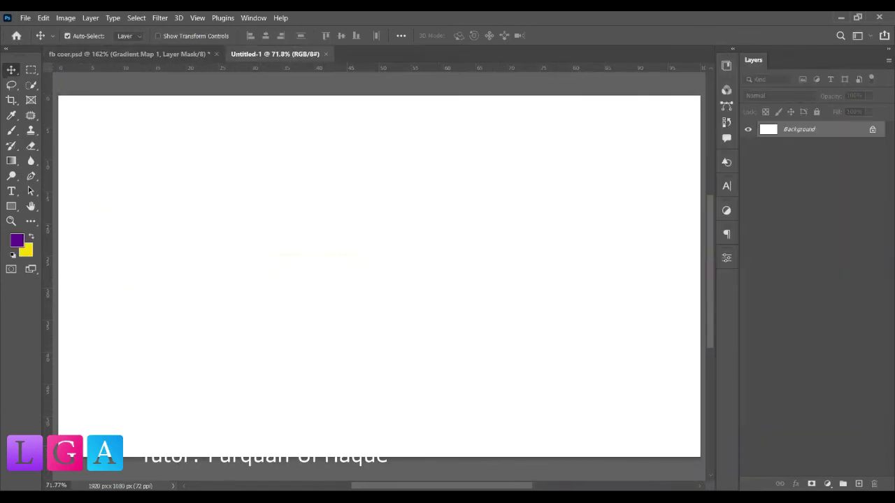
Place both banners, stack SERVICES below THE FUTURE, scale them up and group them.
left_click(569, 42)
left_click_drag(300, 279, 300, 397)
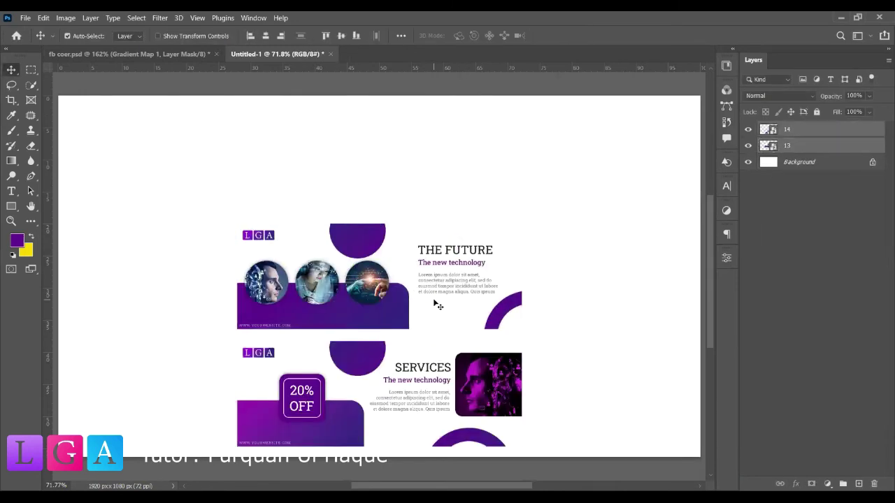
left_click(797, 146, "shift")
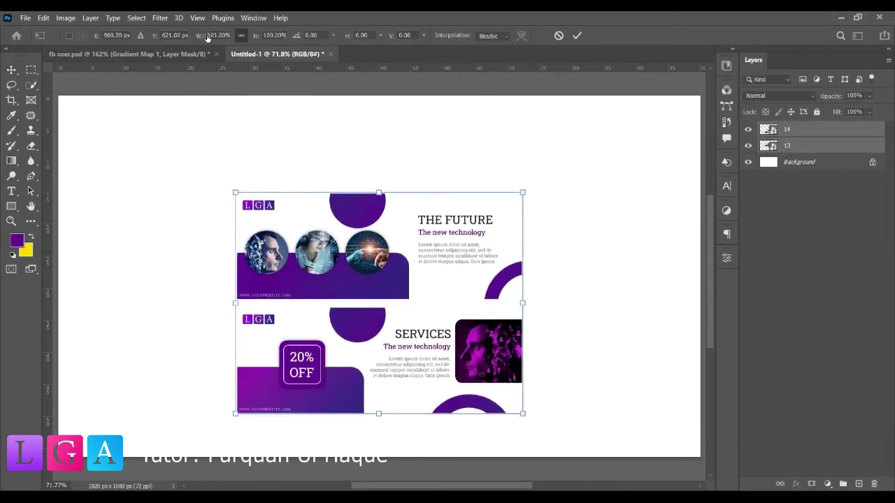
key("ctrl+g")
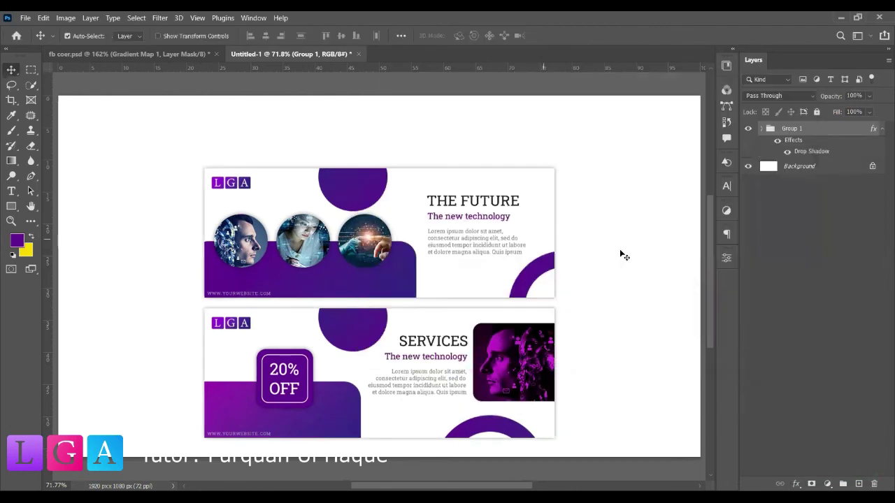
Add a purple 'FACEBOOK DESIGN CONCEPT' heading above the banners.
key("t")
left_click(294, 127)
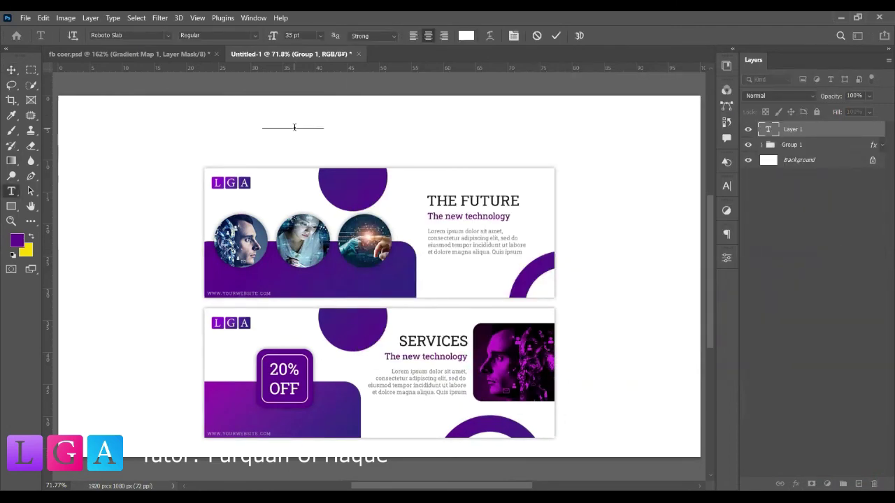
key("ctrl+a")
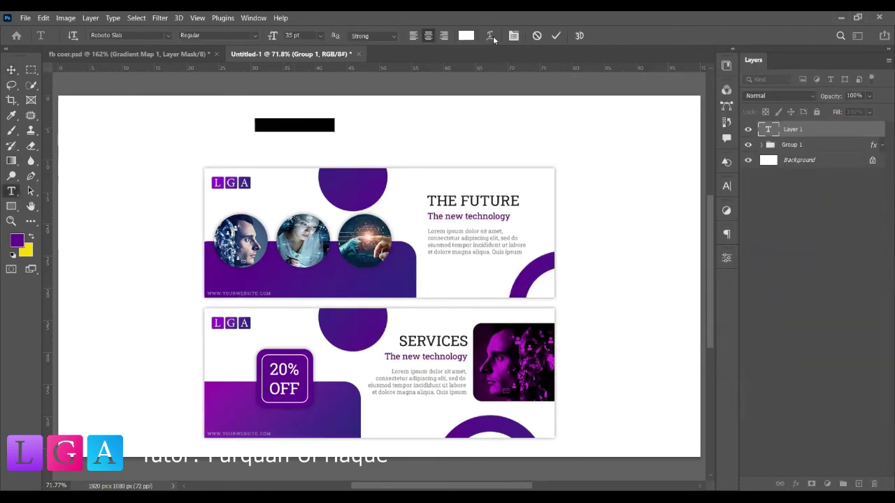
left_click(466, 36)
left_click(564, 193)
left_click(667, 174)
type("SIGN")
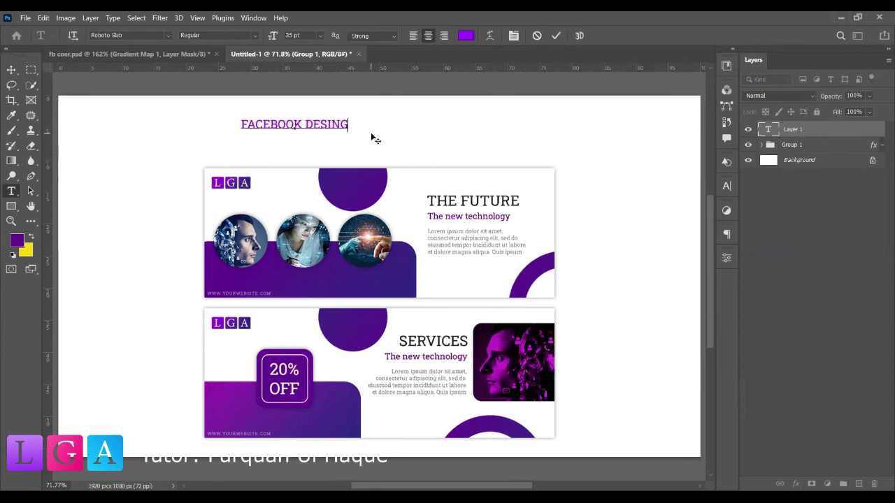
type(" CONCEPT")
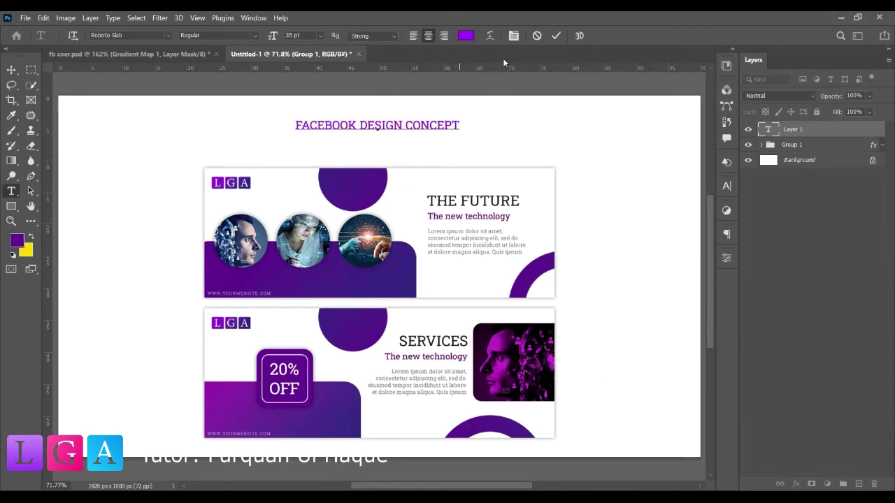
left_click(556, 36)
Recolour the heading white.
left_click(466, 36)
left_click(408, 182)
left_click(669, 174)
left_click(799, 161)
left_click(827, 484)
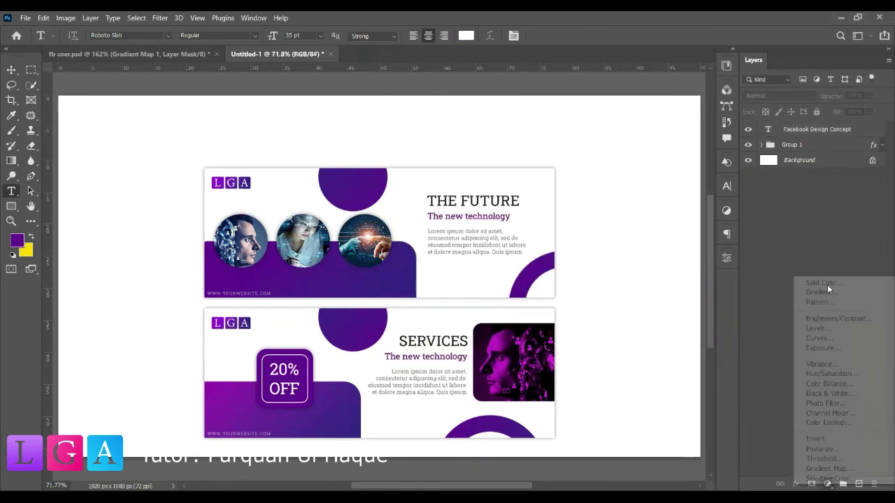
Fill the showcase background with a purple Solid Color layer and enlarge the heading.
left_click(827, 284)
left_click(665, 174)
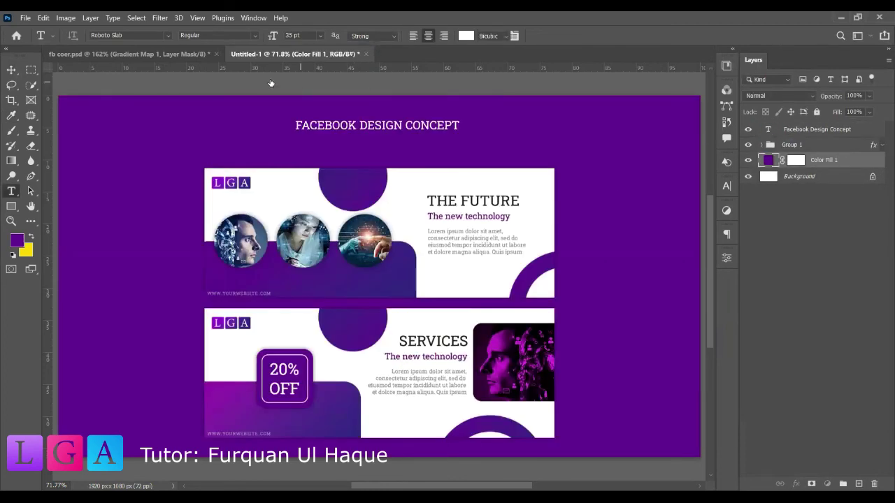
left_click(817, 129)
key("ctrl+t")
key("Return")
Scale the banner group to 109%.
left_click(791, 145)
key("ctrl+t")
type("109")
left_click(577, 35)
left_click(874, 203)
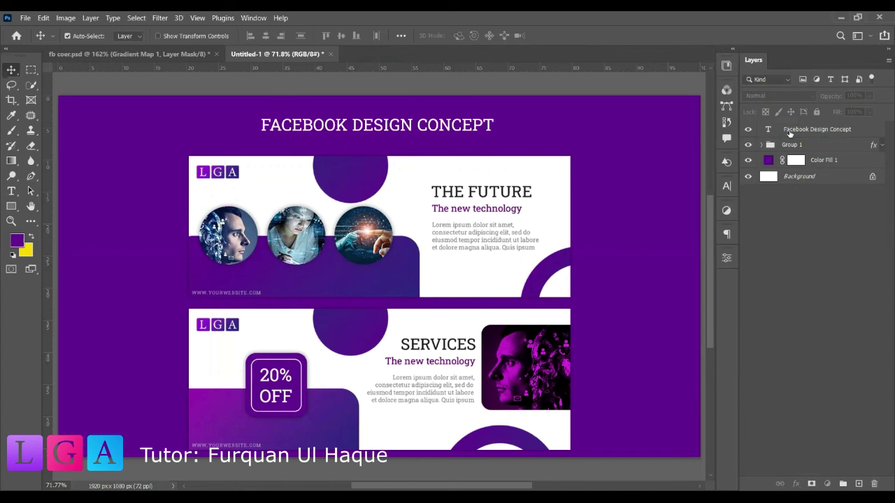
Shift the banners and heading slightly upward.
left_click(790, 134)
left_click_drag(539, 167, 539, 157)
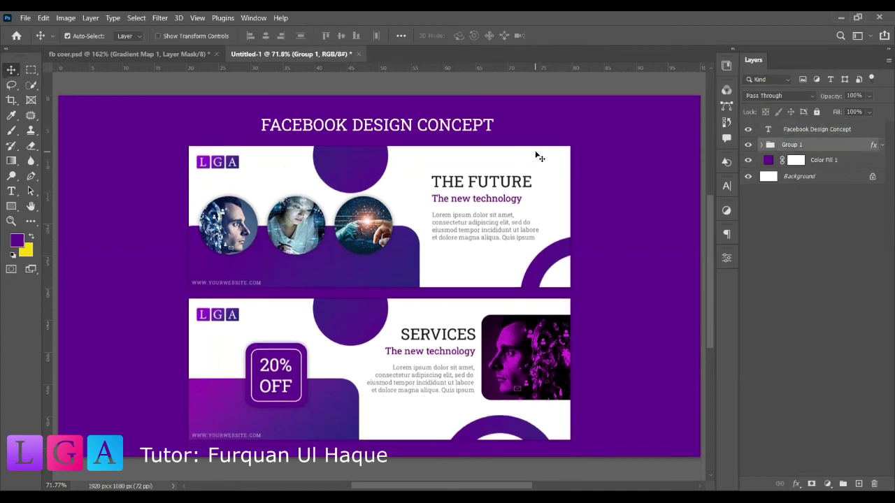
left_click(780, 133)
key("ctrl+t")
key("Return")
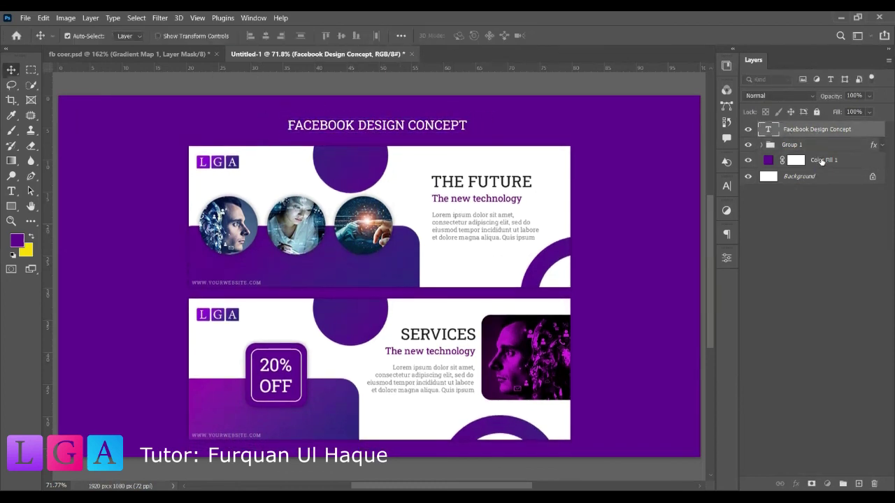
left_click(798, 148)
key("shift+Up")
key("shift+Up")
Add a 'CREATED BY YOUR NAME' credit line below the banners.
key("t")
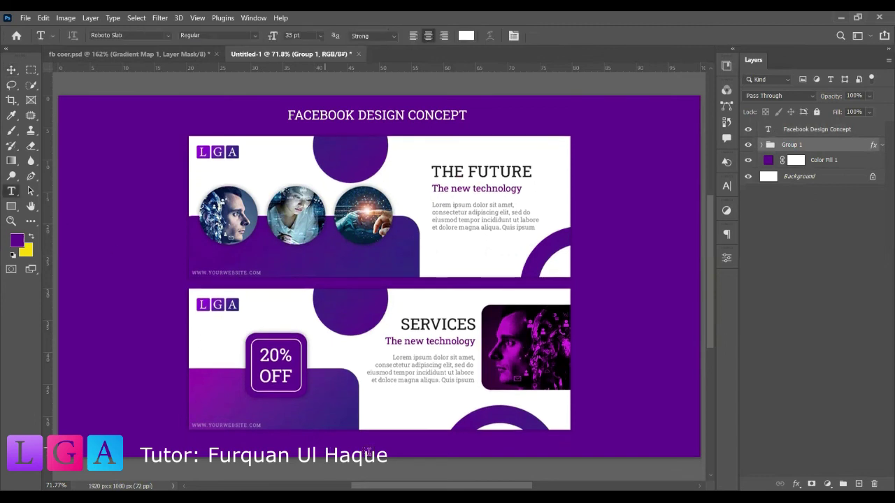
left_click(325, 448)
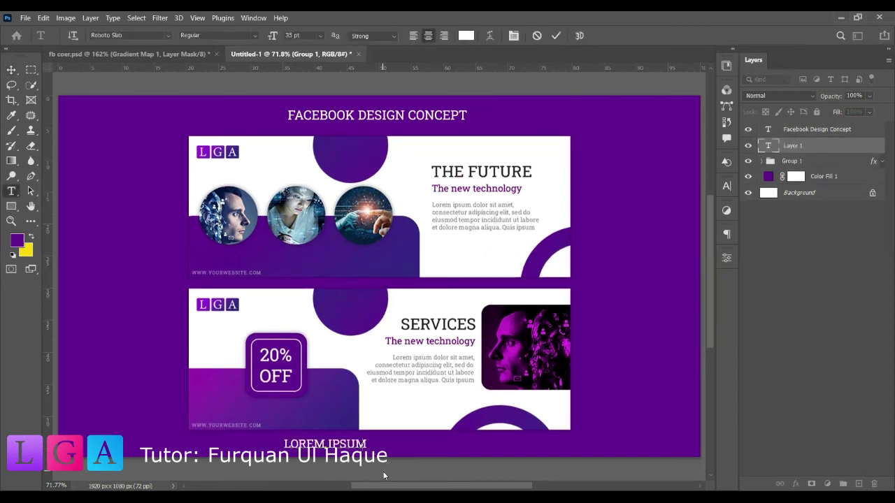
type("CREATED BY YOUR NAME")
left_click(556, 35)
Align the heading and credit line to the horizontal centre.
key("ctrl+t")
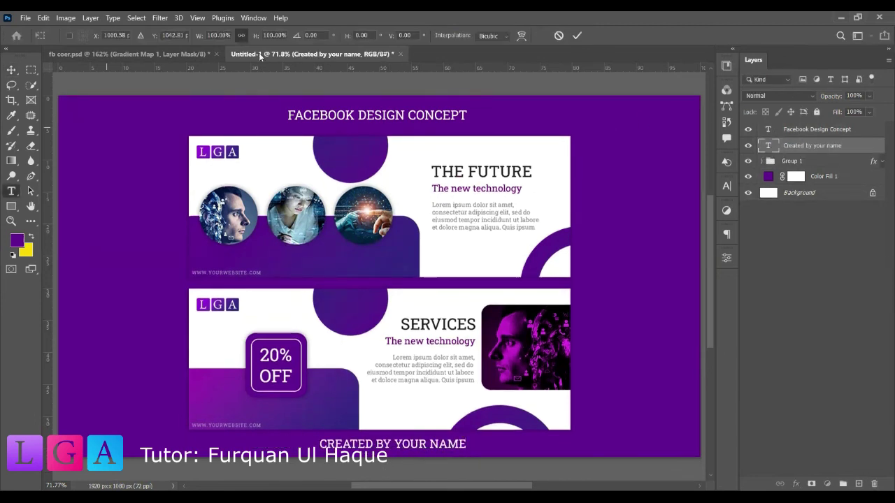
key("v")
left_click(799, 193, "shift")
left_click(265, 35)
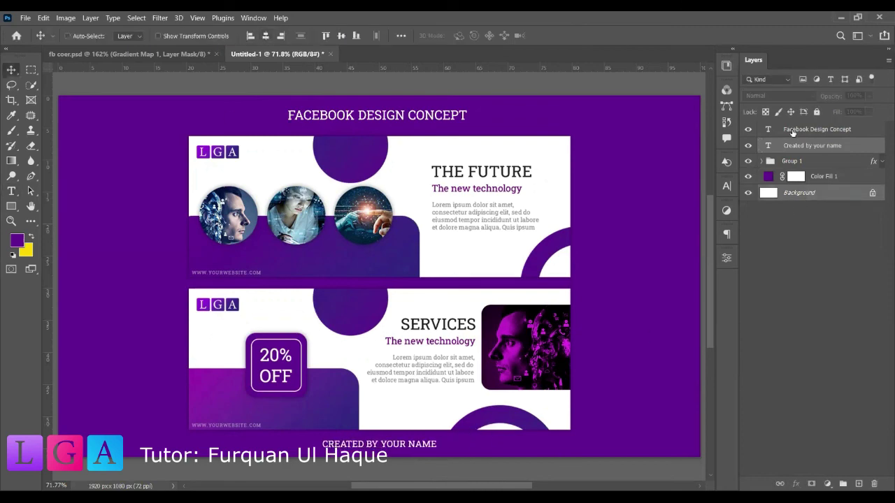